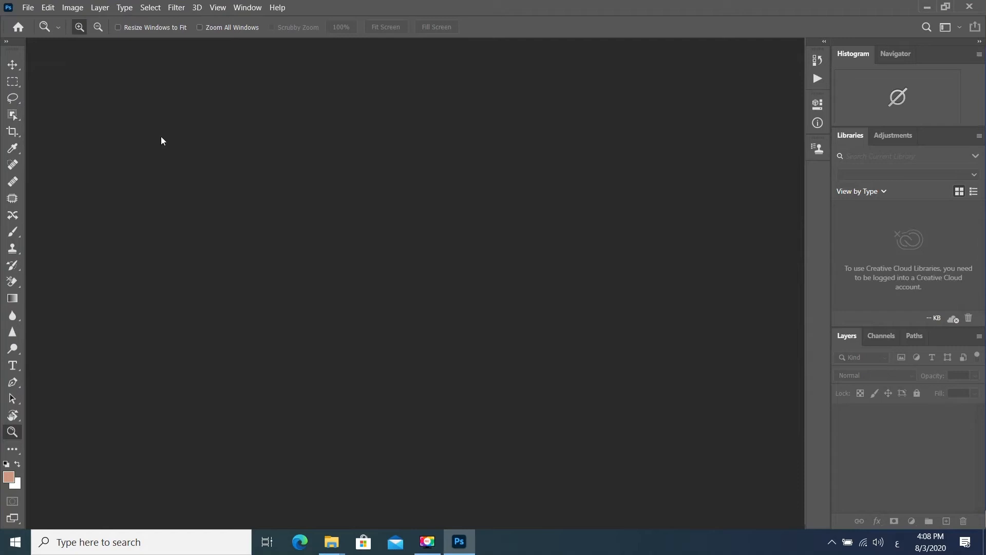
- Open the portraits 3fb5a80c1a18b4eacf072a11889357bc and 746292ffc0711571eb5f6502e4608286 from the desktop image folder
{"action": "left_click", "coordinate": [27, 8]}
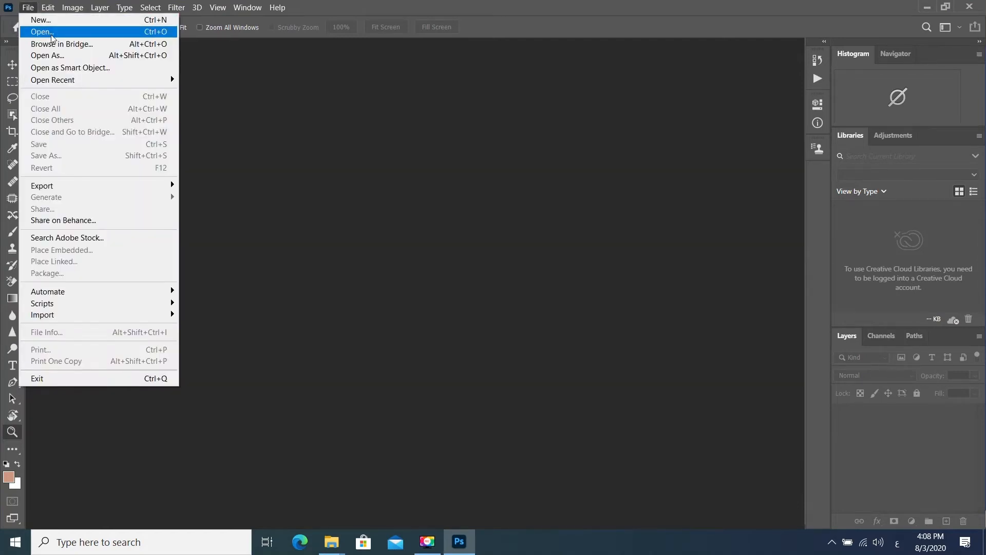
{"action": "left_click", "coordinate": [50, 33]}
{"action": "left_click", "coordinate": [160, 110]}
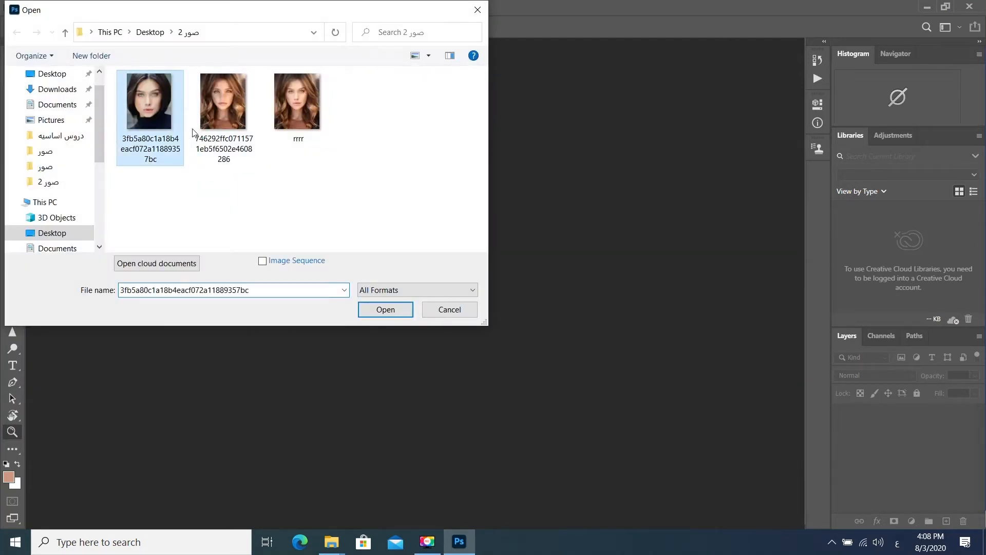
{"action": "left_click", "coordinate": [387, 310]}
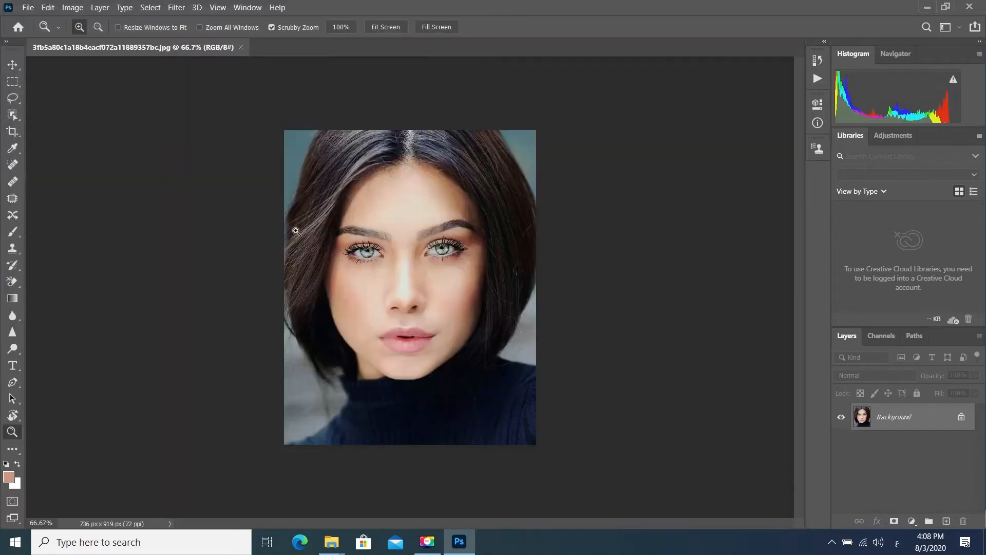
{"action": "left_click", "coordinate": [27, 11]}
{"action": "left_click", "coordinate": [35, 28]}
{"action": "left_click", "coordinate": [216, 104]}
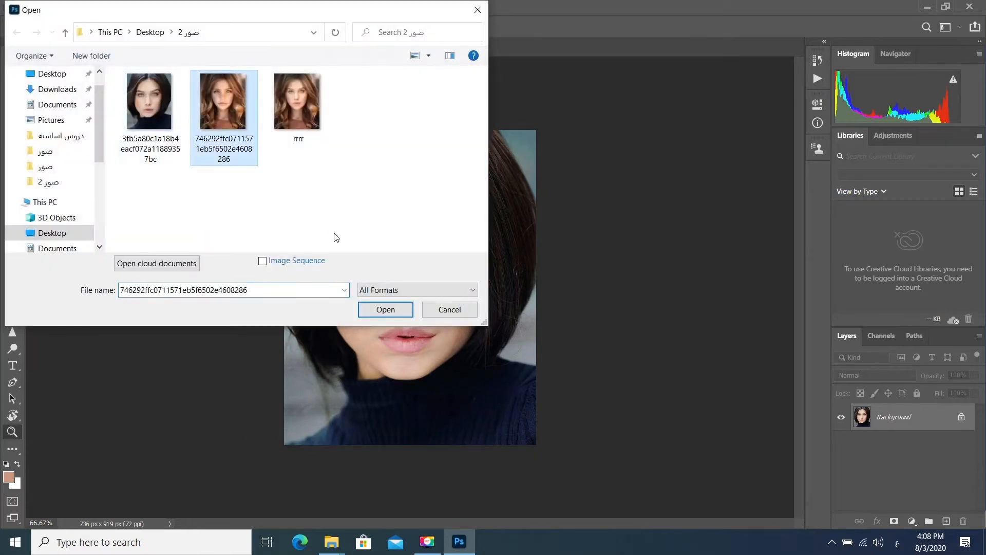
{"action": "left_click", "coordinate": [386, 311]}
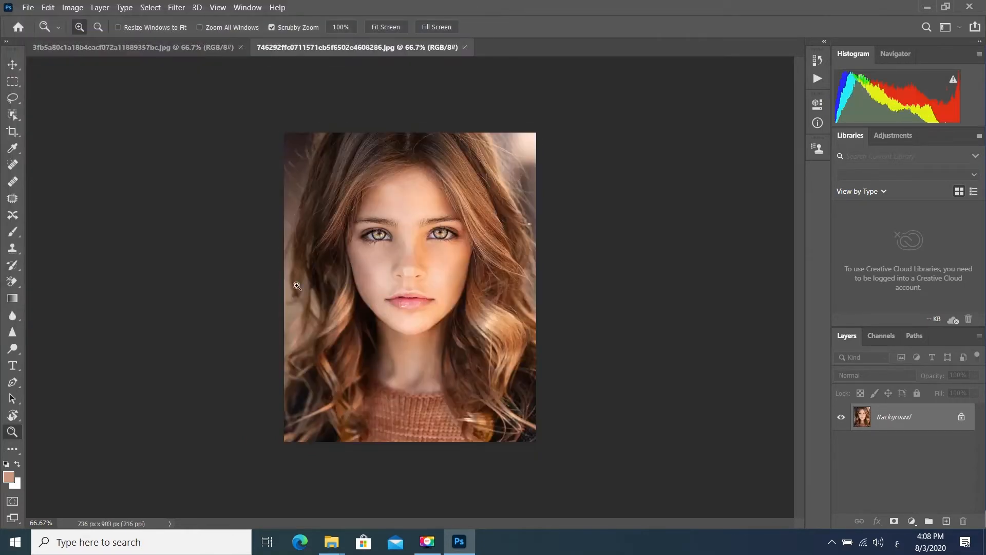
- Outline the dark-haired woman's face from the eyebrows to below the lips with the Lasso and copy the selection
{"action": "left_click", "coordinate": [101, 49]}
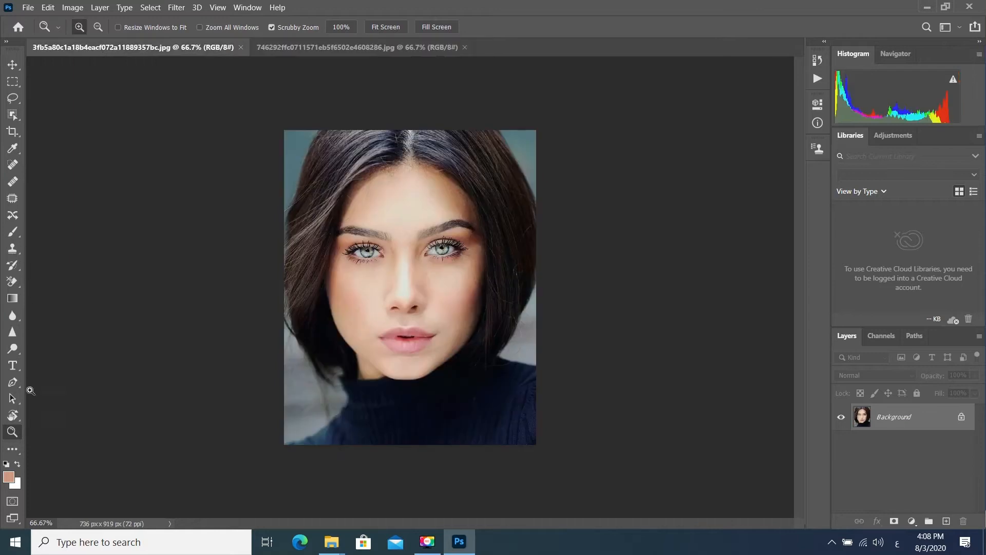
{"action": "double_click", "coordinate": [12, 431]}
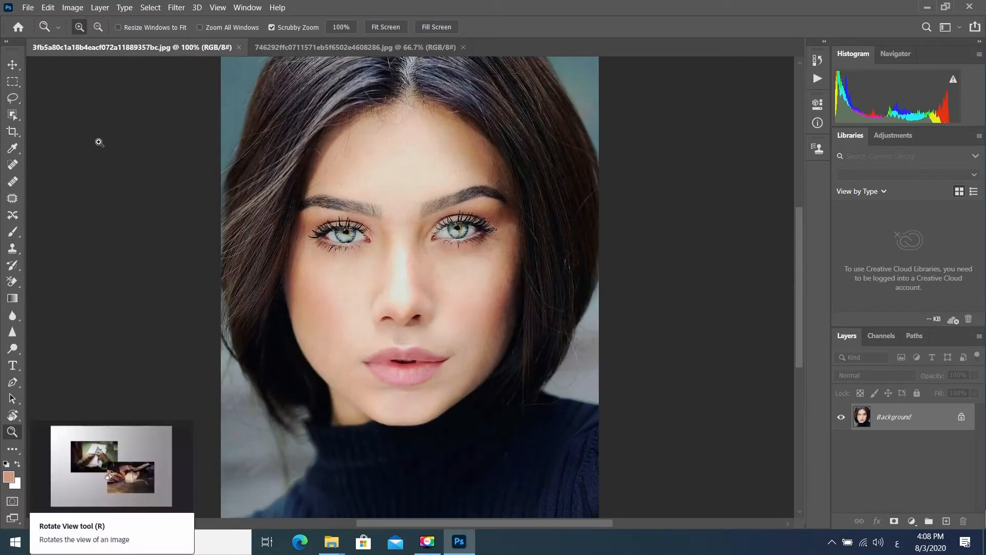
{"action": "left_click", "coordinate": [12, 98]}
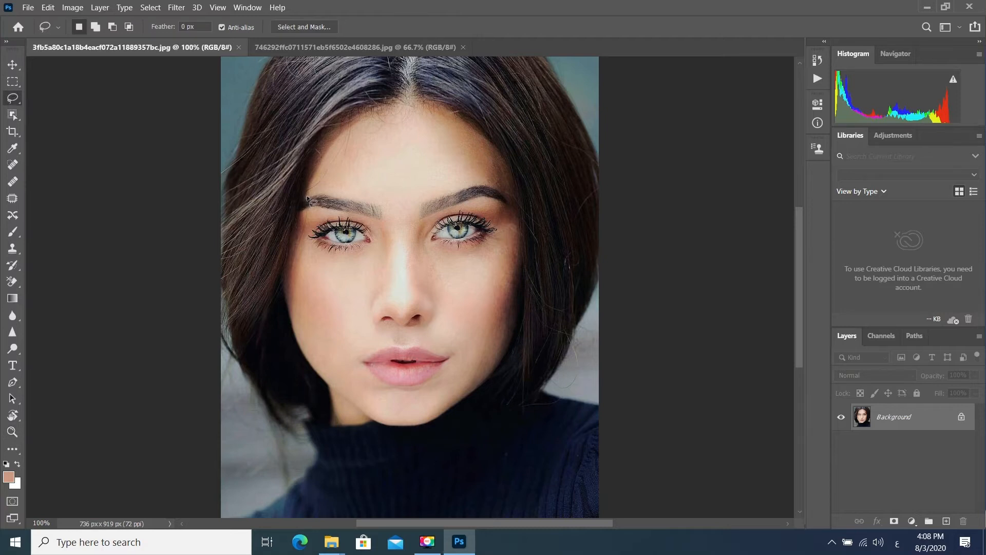
{"action": "left_click_drag", "start_coordinate": [342, 191], "coordinate": [386, 188]}
{"action": "mouse_move", "coordinate": [502, 187]}
{"action": "left_mouse_down"}
{"action": "mouse_move", "coordinate": [506, 275]}
{"action": "mouse_move", "coordinate": [489, 309]}
{"action": "left_mouse_up"}
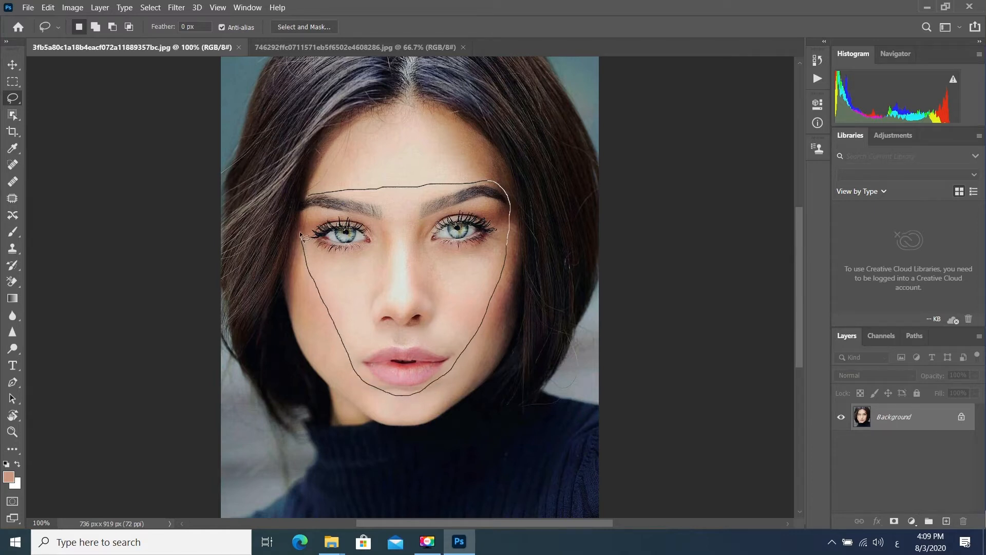
{"action": "left_click_drag", "start_coordinate": [304, 215], "coordinate": [312, 198]}
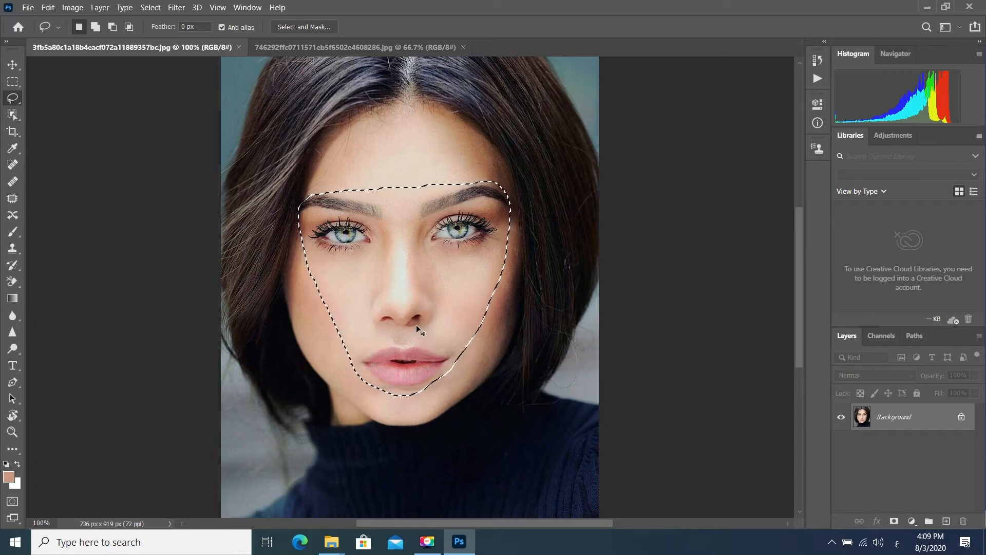
{"action": "key", "text": "ctrl+c"}
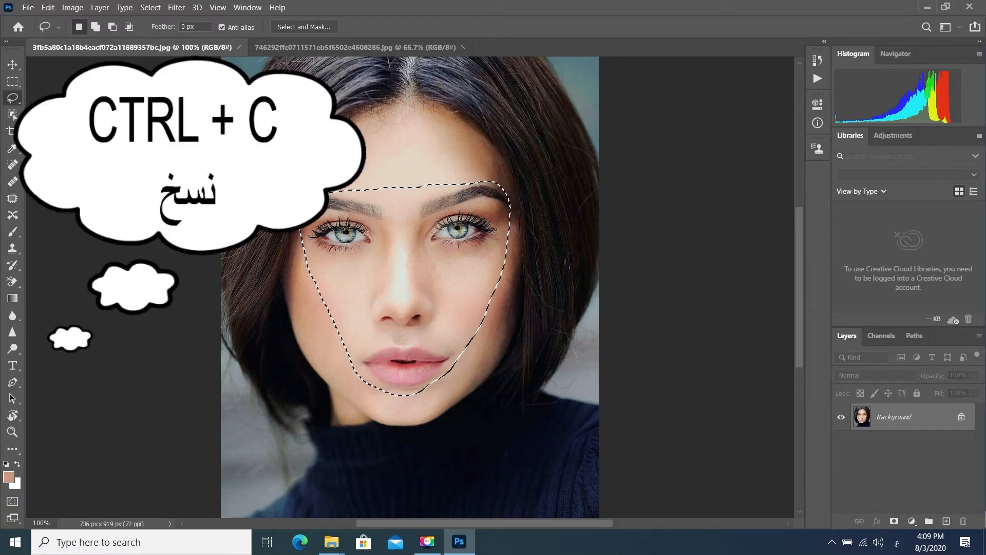
- Paste the copied face into the 746292ffc0711571eb5f6502e4608286 portrait and set the new layer's opacity to 80%
{"action": "left_click", "coordinate": [319, 48]}
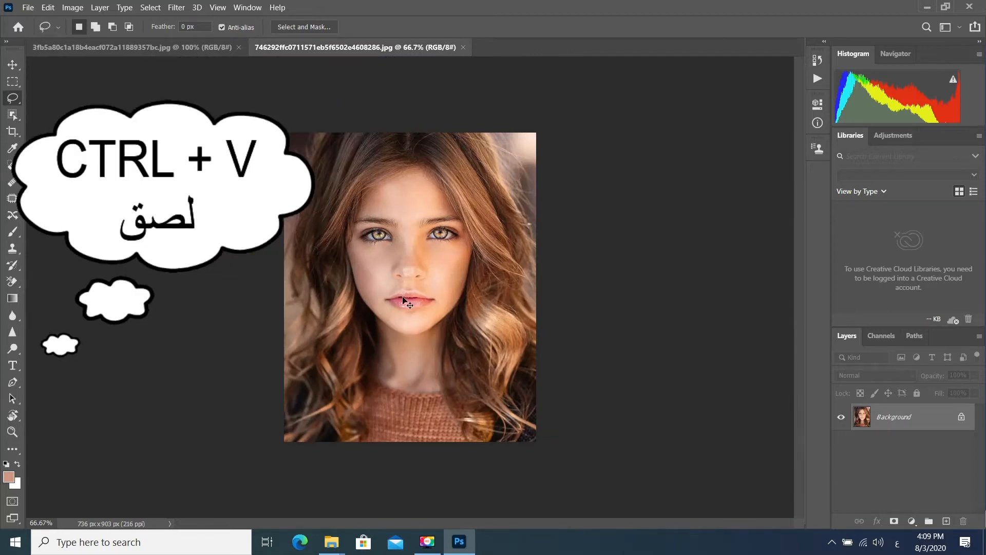
{"action": "key", "text": "ctrl+v"}
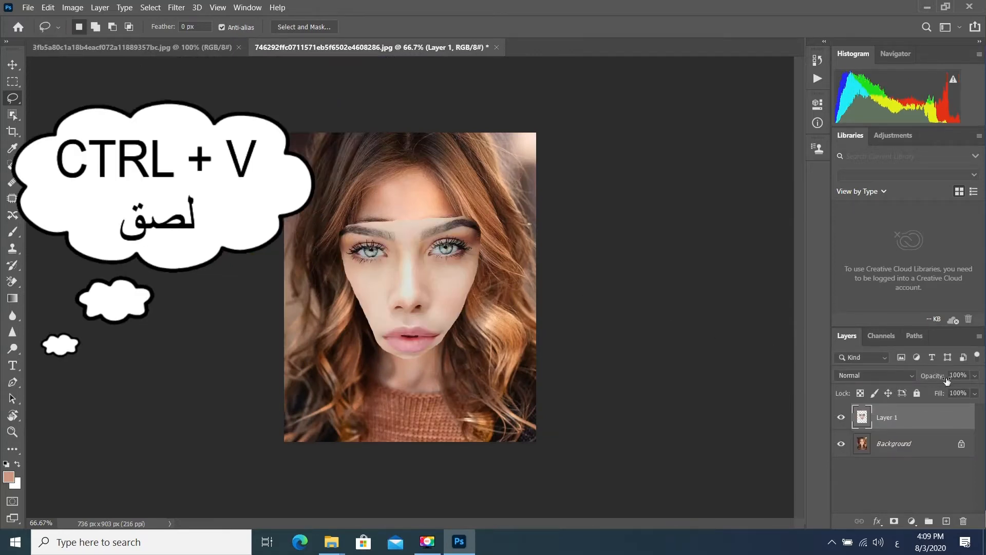
{"action": "left_click_drag", "start_coordinate": [968, 375], "coordinate": [952, 375]}
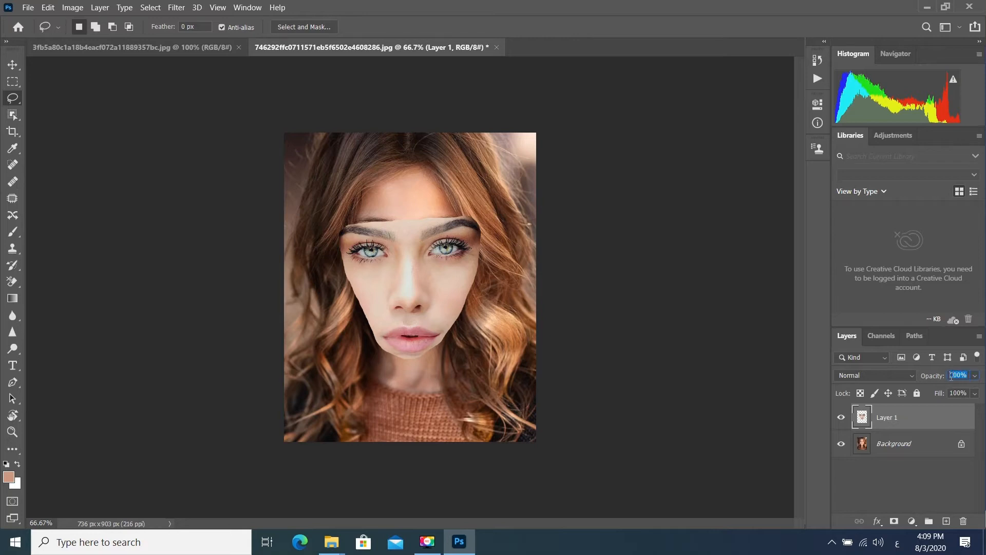
{"action": "type", "text": "80"}
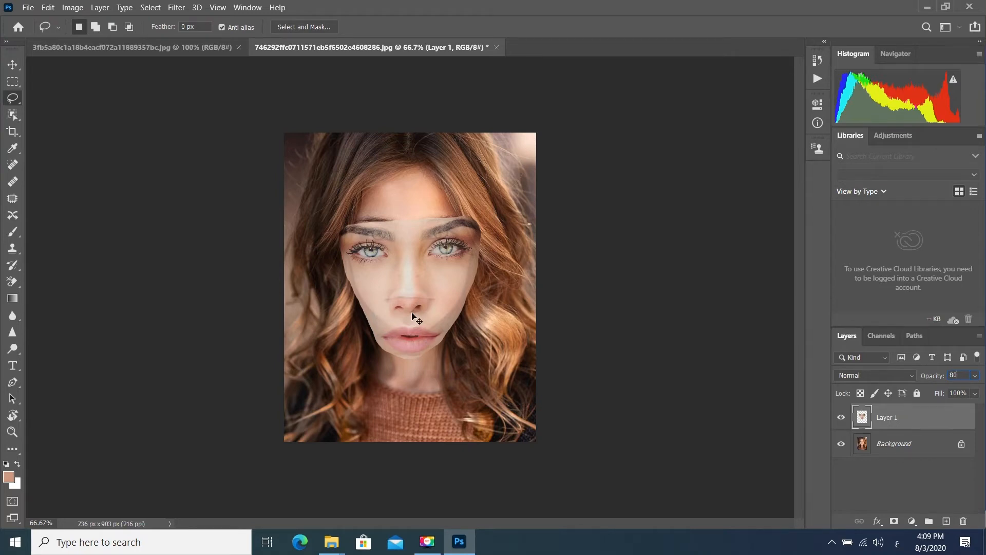
- Free-transform the pasted face to about 74.66% scale, aligning its eyes, nose and mouth with the face underneath
{"action": "key", "text": "ctrl+t"}
{"action": "left_click_drag", "start_coordinate": [410, 360], "coordinate": [389, 317]}
{"action": "left_click_drag", "start_coordinate": [360, 267], "coordinate": [354, 265]}
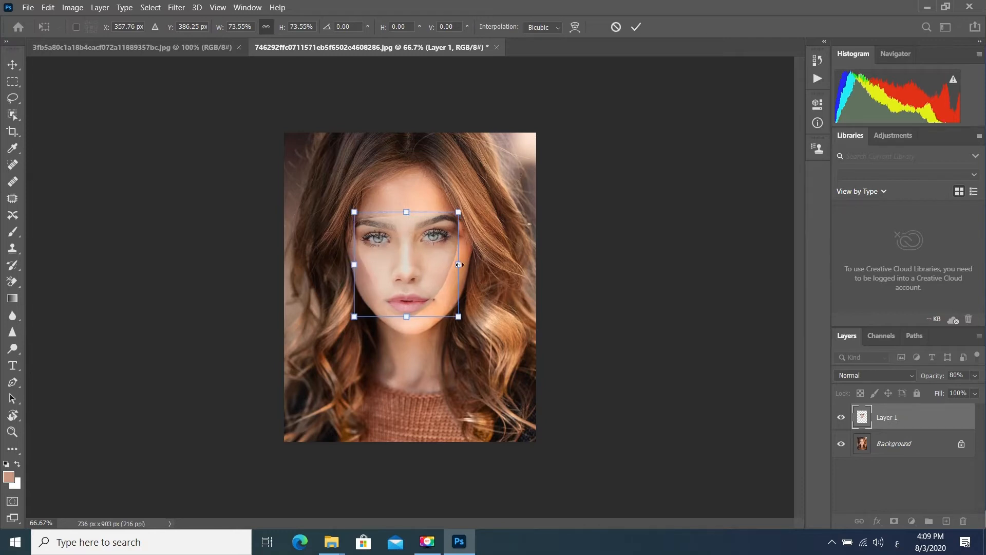
{"action": "left_click_drag", "start_coordinate": [457, 265], "coordinate": [463, 264]}
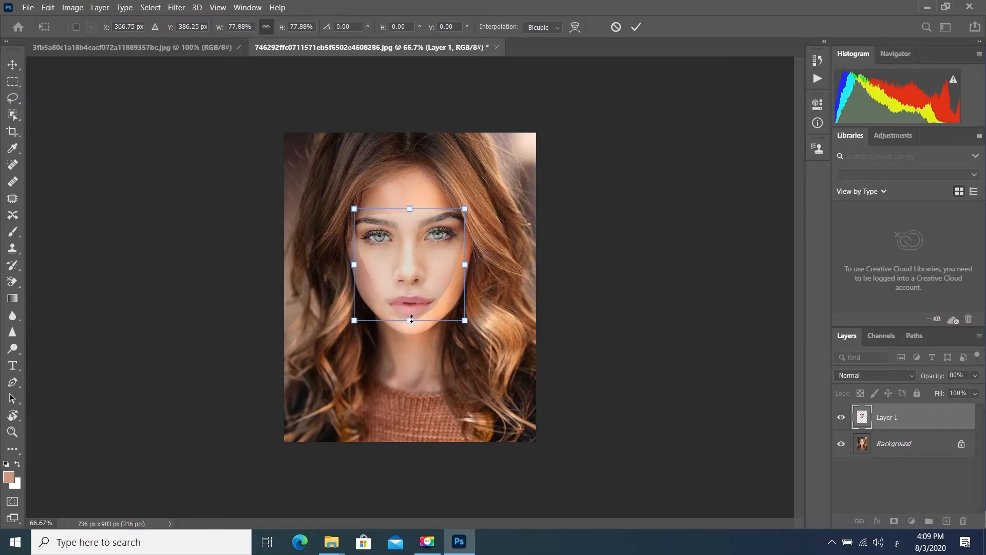
{"action": "left_click_drag", "start_coordinate": [409, 323], "coordinate": [408, 319]}
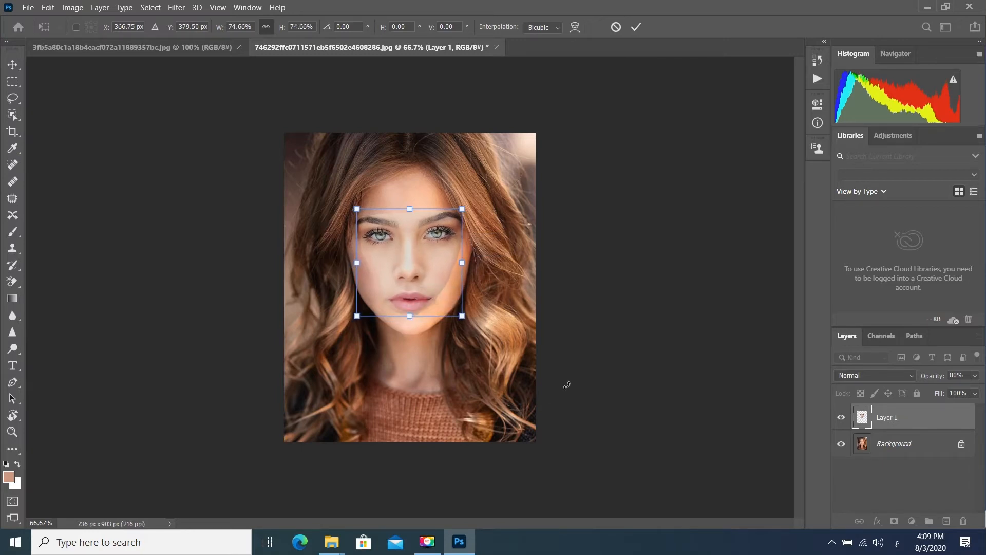
{"action": "key", "text": "Return"}
- Convert the Background into an editable layer named Layer 0 and duplicate it as Layer 0 copy
{"action": "double_click", "coordinate": [886, 445]}
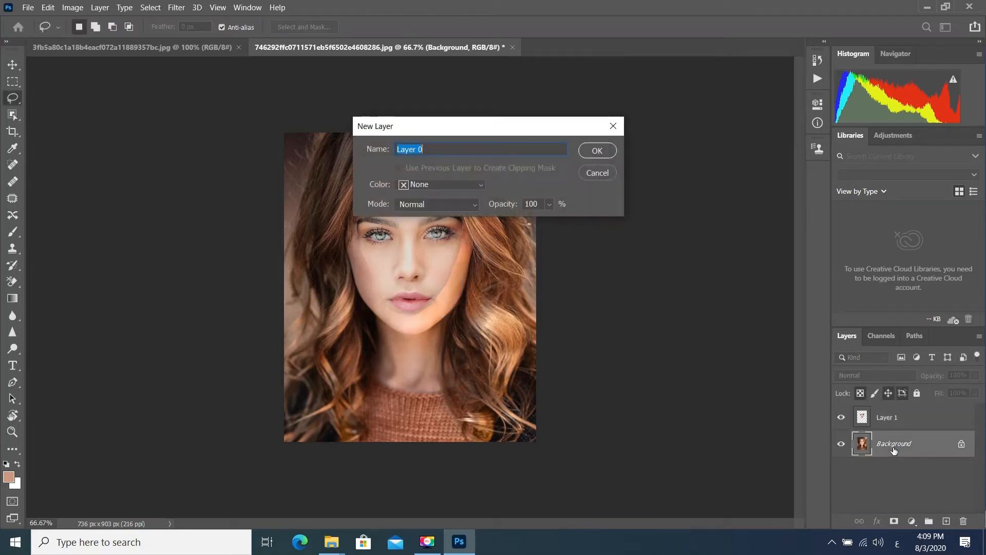
{"action": "left_click", "coordinate": [595, 153]}
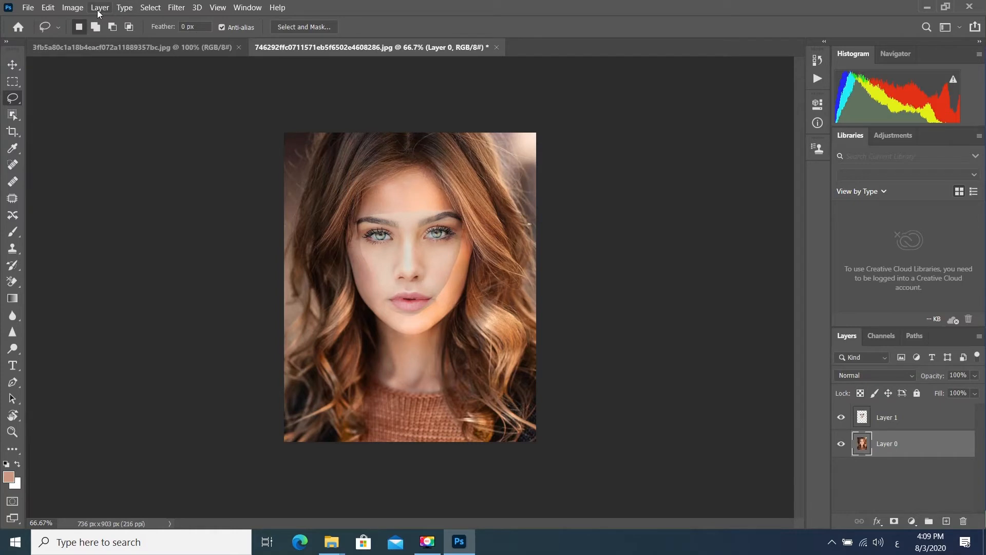
{"action": "left_click", "coordinate": [98, 8]}
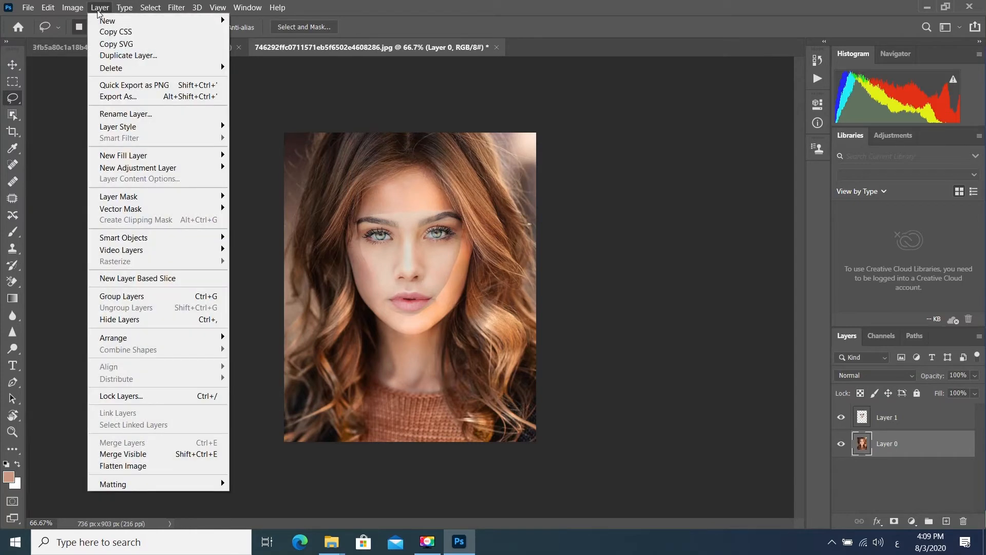
{"action": "left_click", "coordinate": [116, 53]}
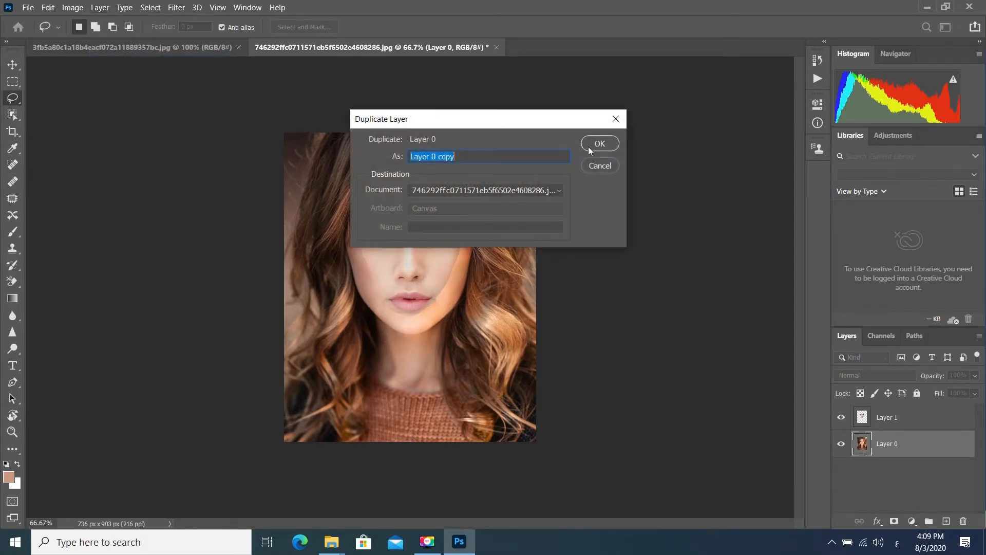
{"action": "left_click", "coordinate": [600, 144]}
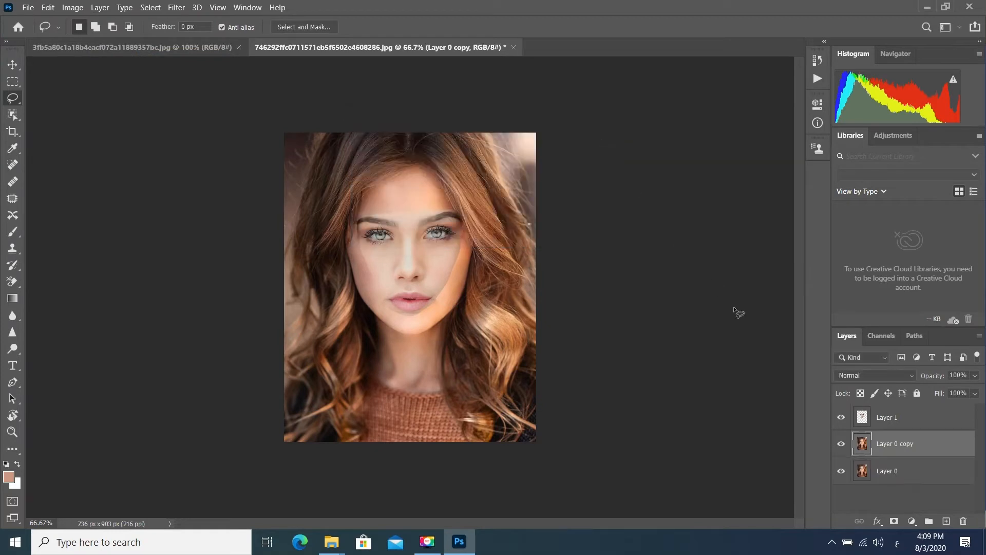
- Load the outline of Layer 1's face as a selection and contract it by 3 pixels
{"action": "left_click", "coordinate": [867, 420]}
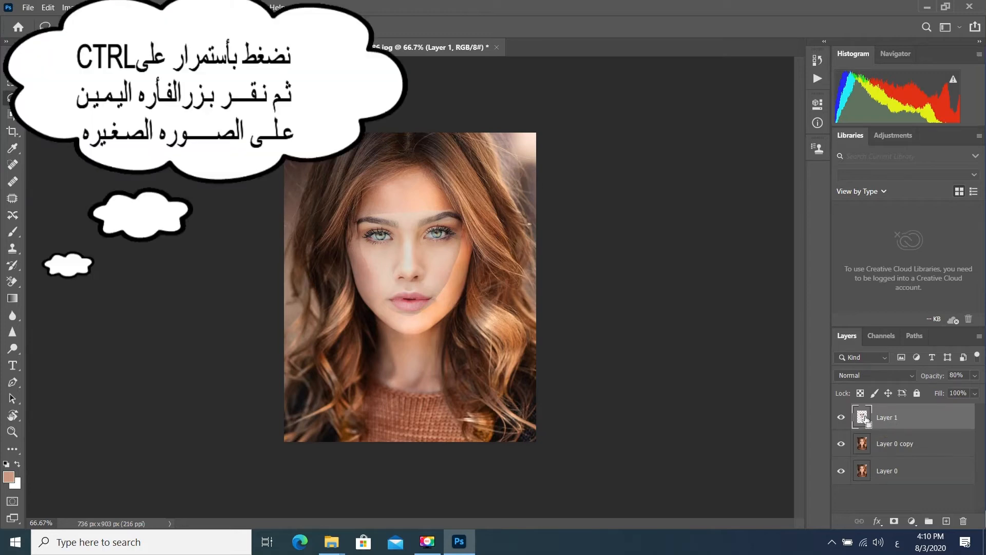
{"action": "left_click", "coordinate": [866, 419], "text": "ctrl"}
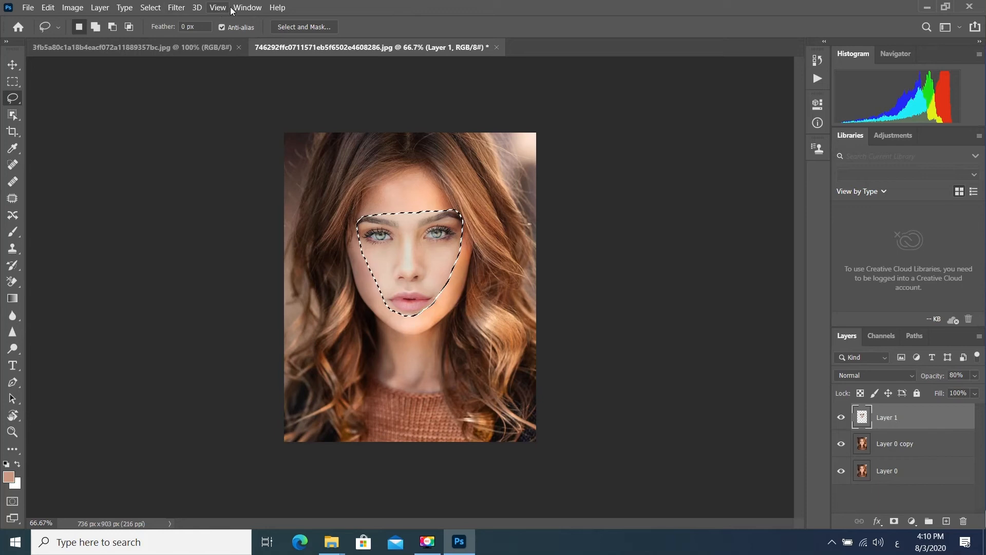
{"action": "left_click", "coordinate": [150, 8]}
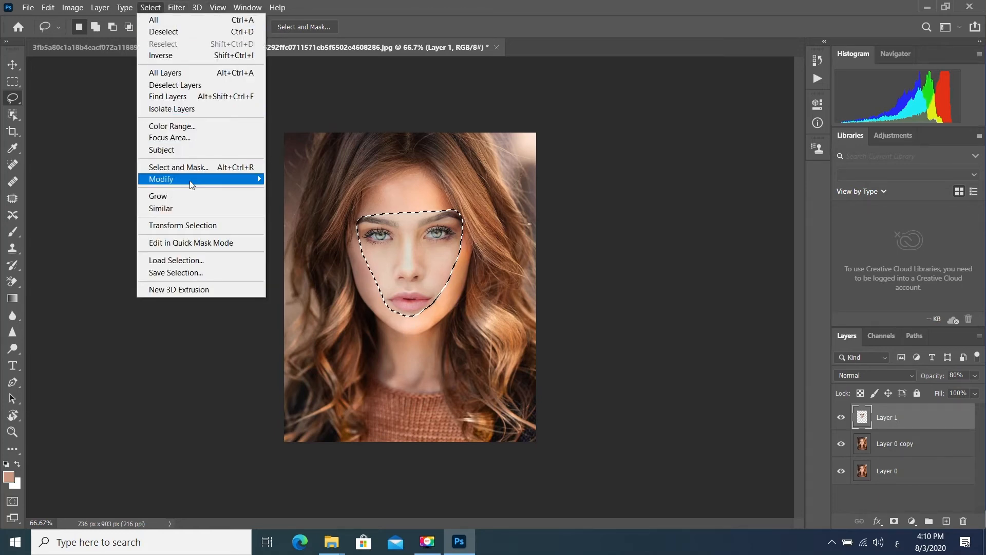
{"action": "mouse_move", "coordinate": [185, 179]}
{"action": "left_click", "coordinate": [304, 214]}
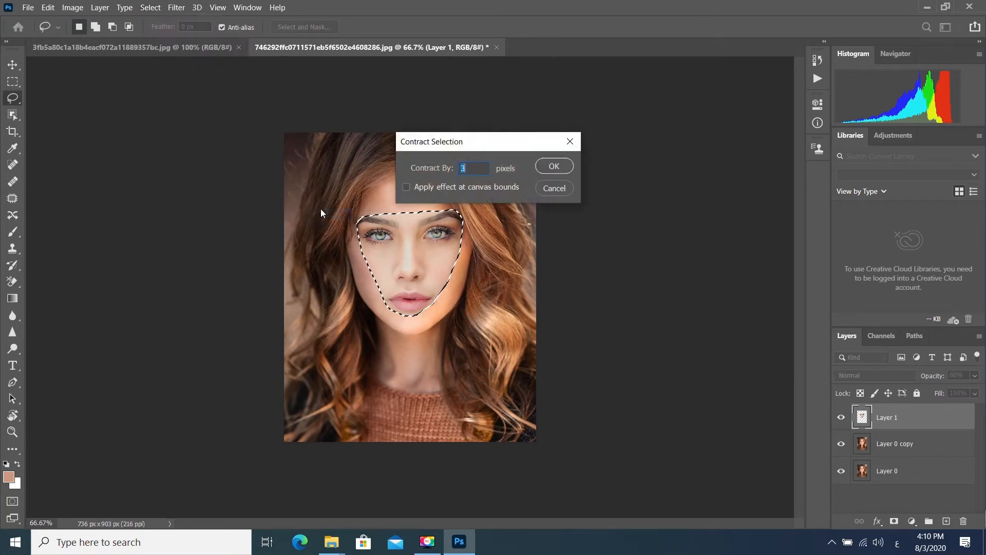
{"action": "left_click", "coordinate": [559, 164]}
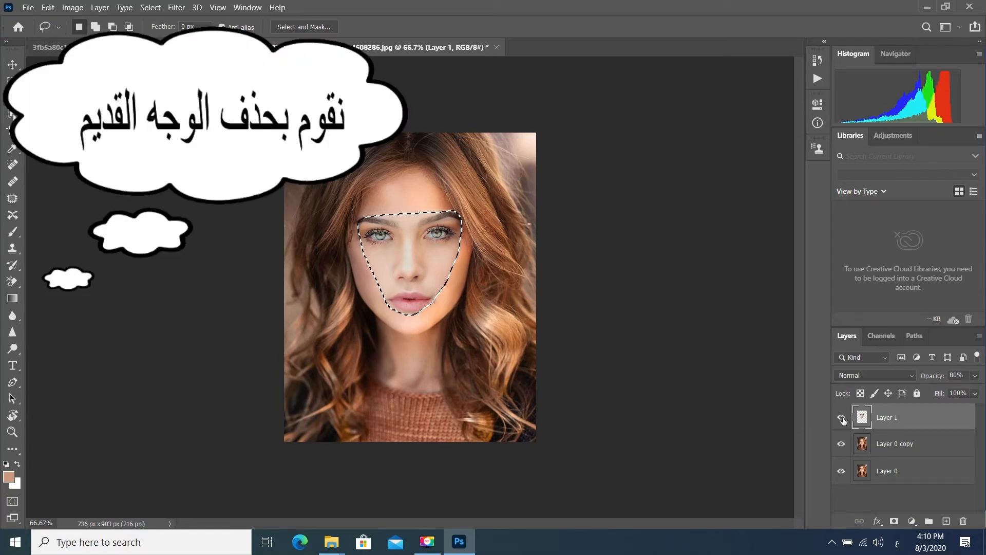
- Delete the original face inside the selection on Layer 0 copy, hide Layer 0 and keep Layer 1 shown
{"action": "left_click", "coordinate": [842, 418]}
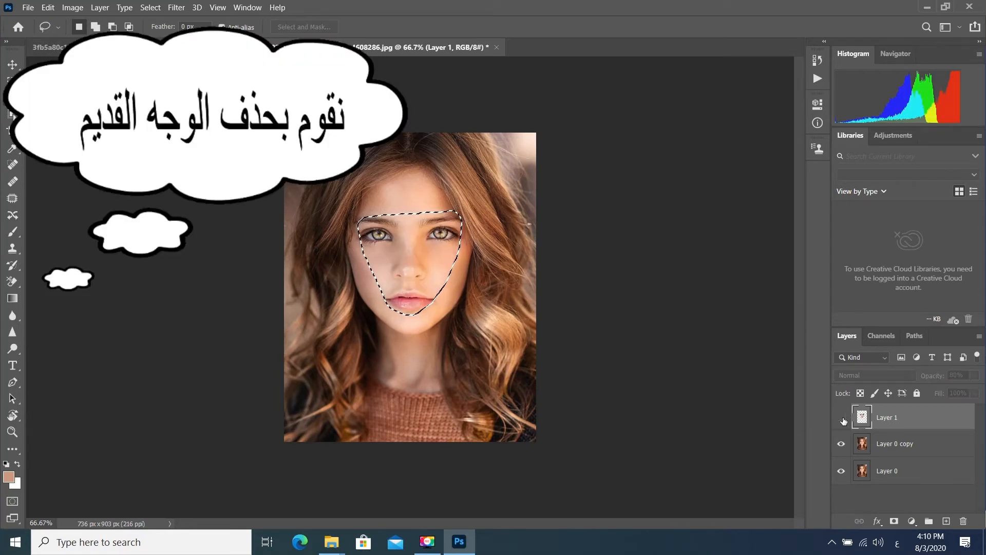
{"action": "left_click", "coordinate": [865, 446]}
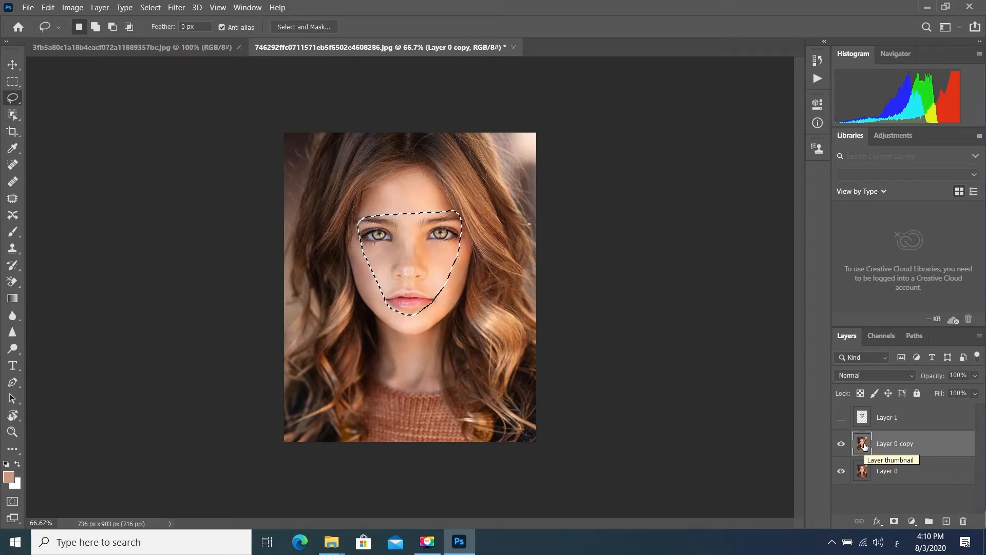
{"action": "left_click", "coordinate": [841, 471]}
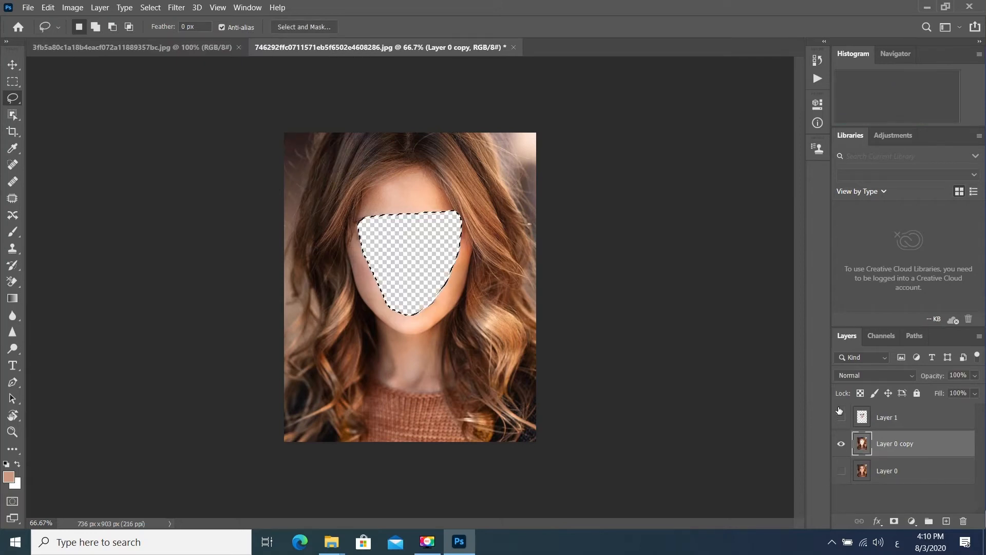
{"action": "left_click", "coordinate": [841, 418]}
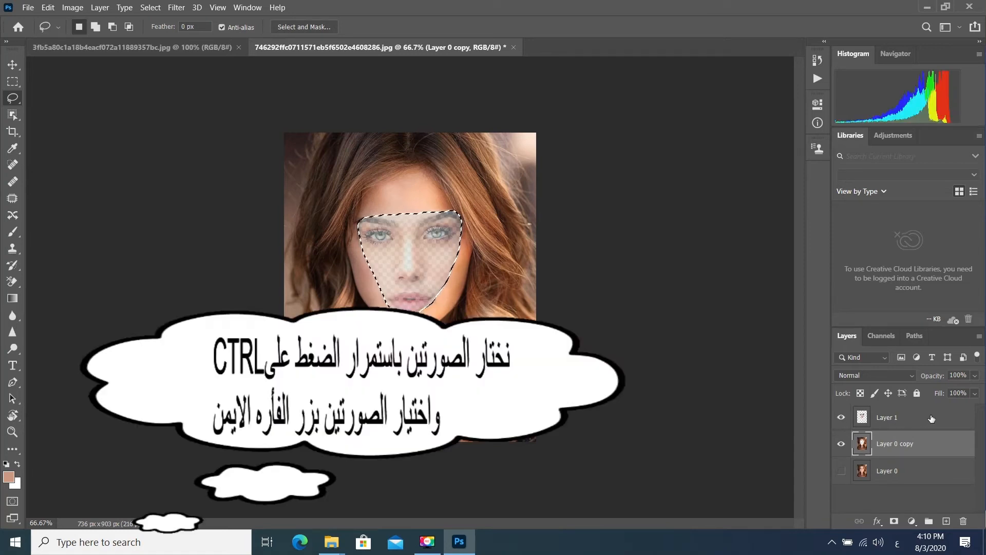
- Auto-blend Layer 1 and Layer 0 copy with the Panorama method, Seamless Tones and Colors, and Content Aware Fill Transparent Areas
{"action": "left_click", "coordinate": [933, 418], "text": "ctrl"}
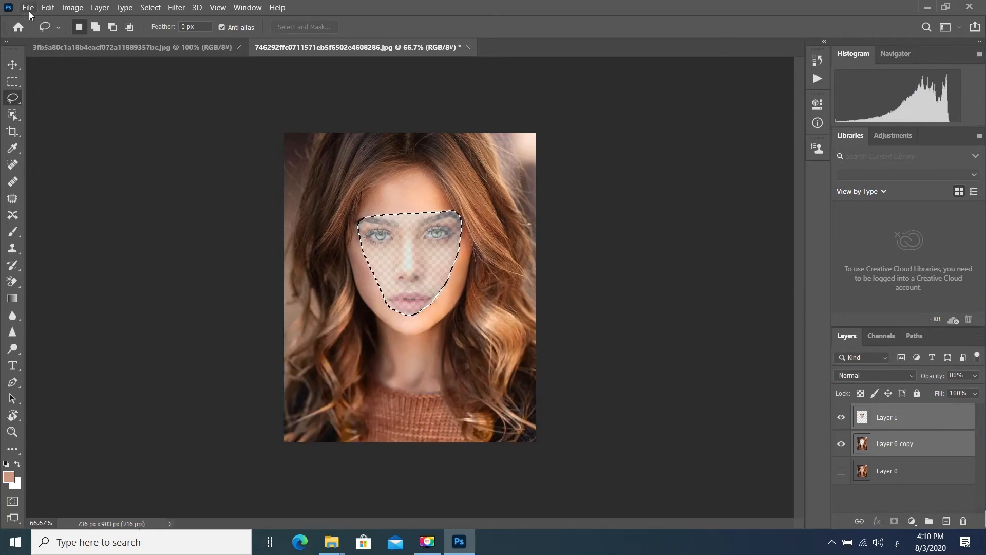
{"action": "left_click", "coordinate": [48, 9]}
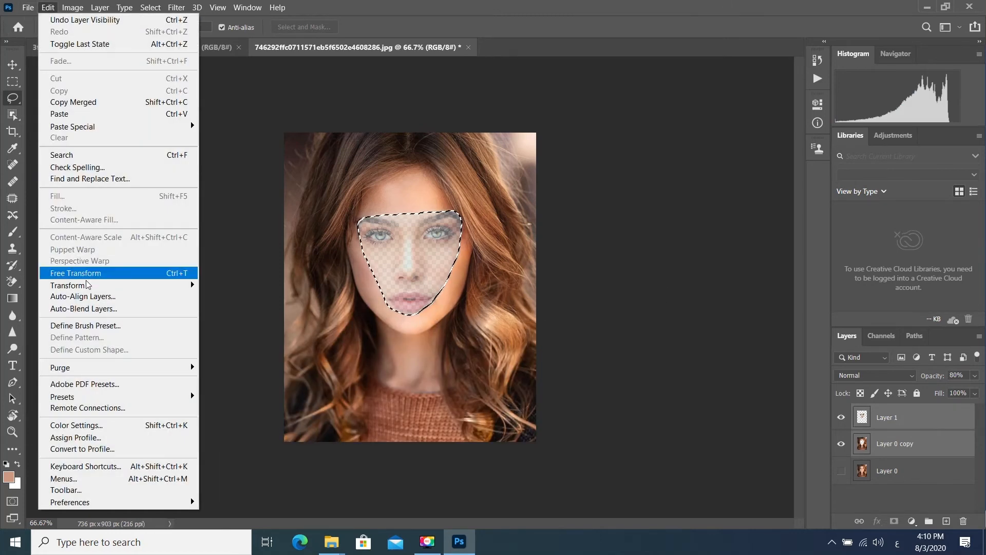
{"action": "left_click", "coordinate": [109, 310]}
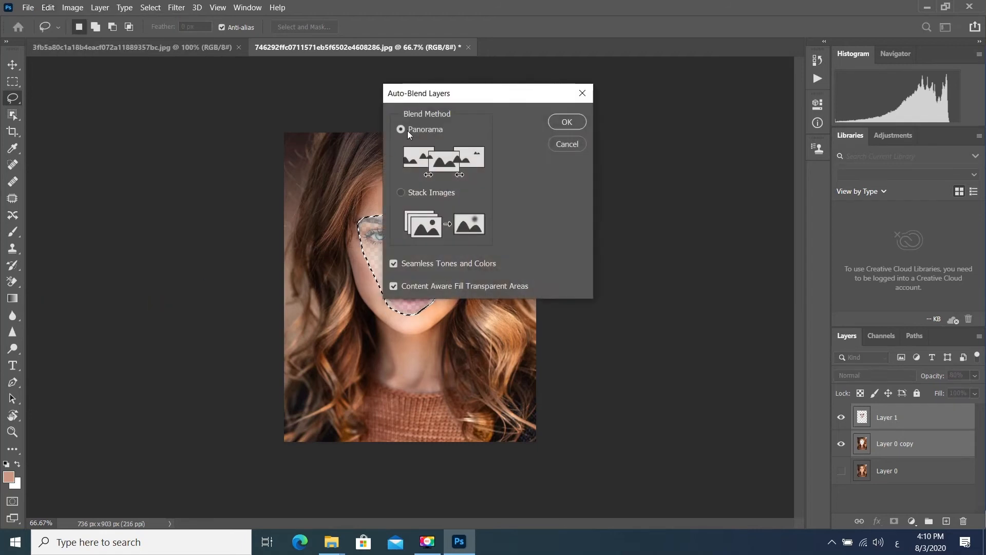
{"action": "left_click", "coordinate": [561, 122]}
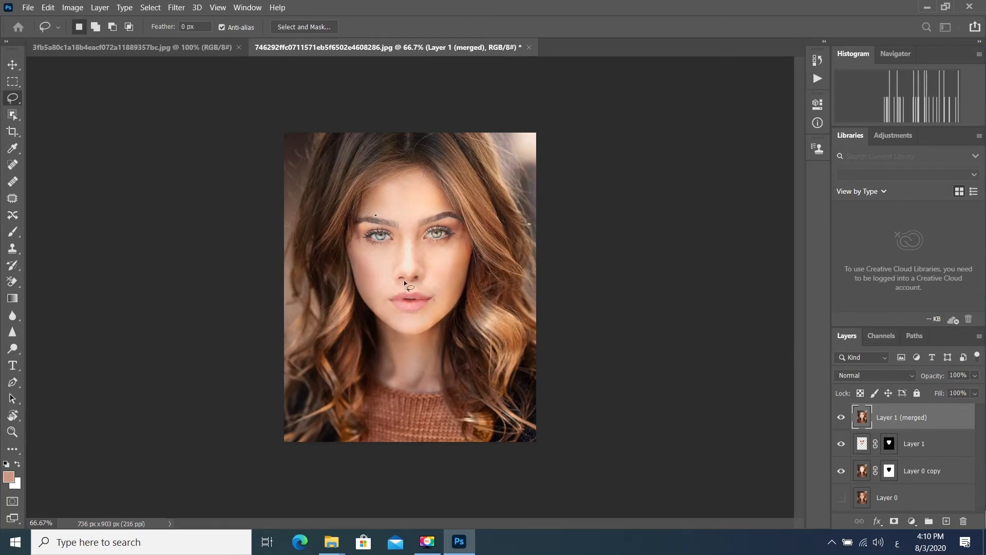
- Set up saving the blended portrait on the computer, with the Desktop as location and JPEG as file type
{"action": "left_click", "coordinate": [23, 10]}
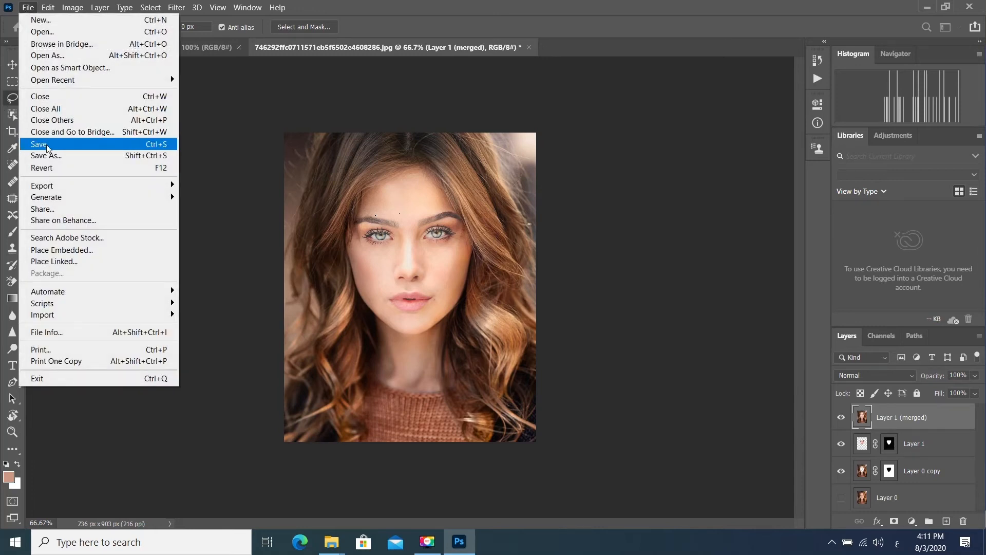
{"action": "left_click", "coordinate": [60, 157]}
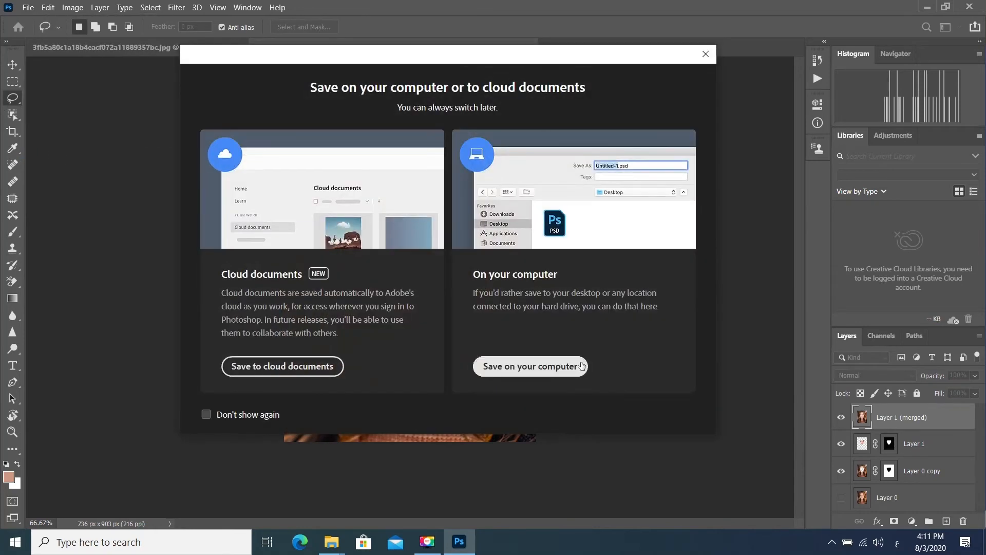
{"action": "left_click", "coordinate": [529, 367]}
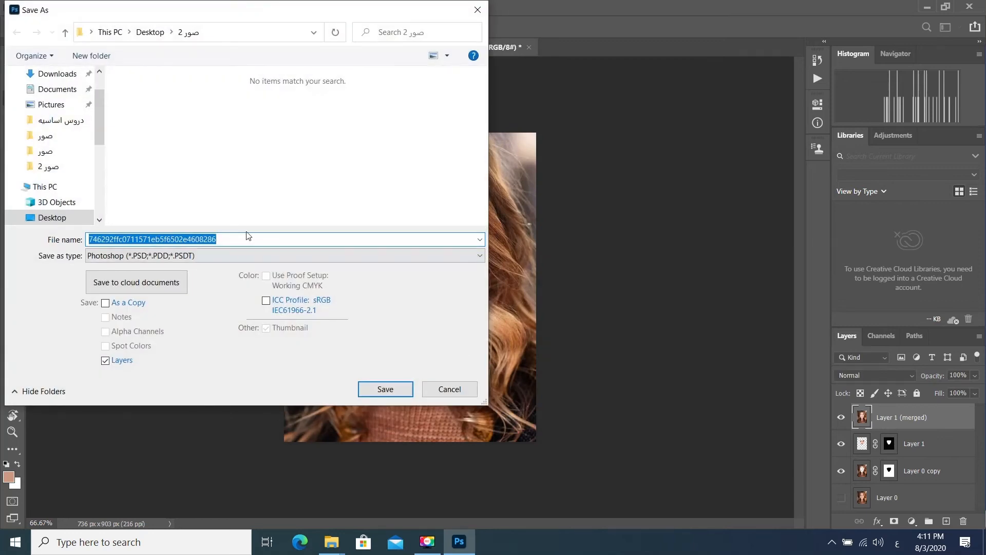
{"action": "left_click", "coordinate": [53, 218]}
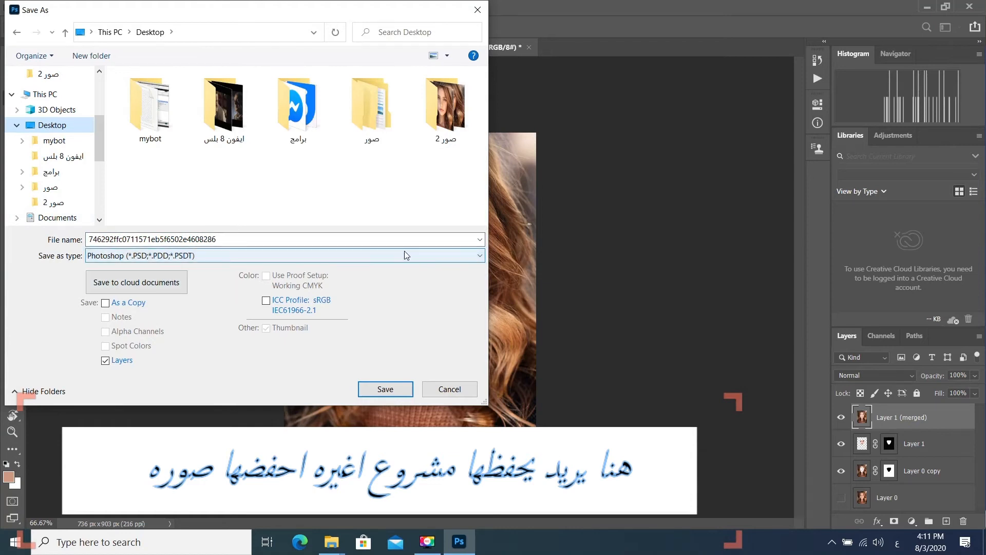
{"action": "left_click", "coordinate": [480, 256]}
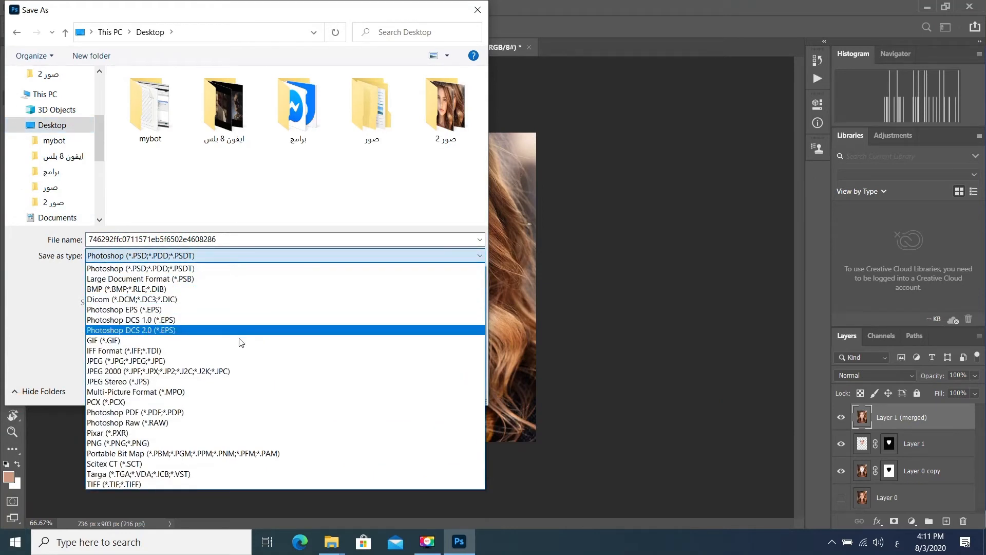
{"action": "left_click", "coordinate": [193, 361]}
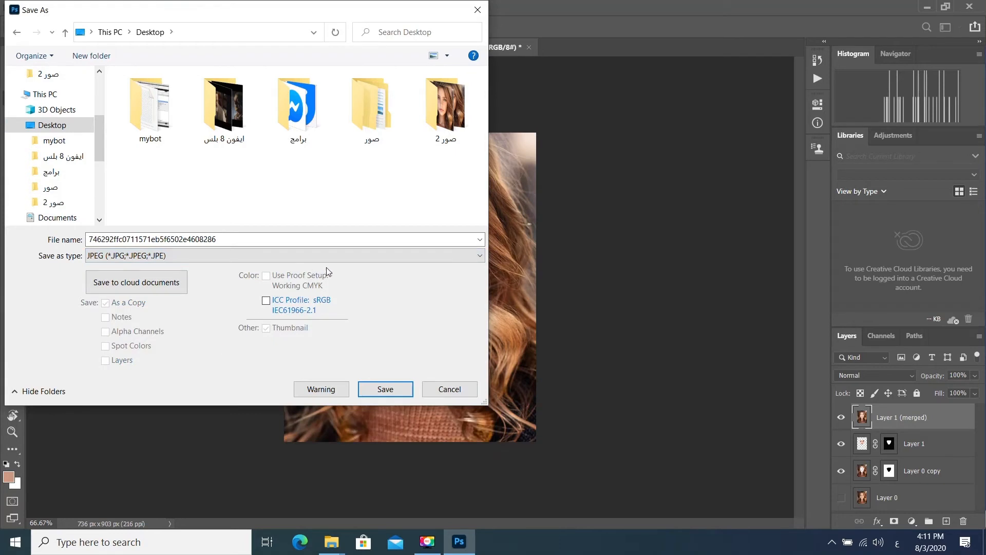
- Name the file صورة and save it as a progressive JPEG at Maximum quality 12
{"action": "double_click", "coordinate": [99, 239]}
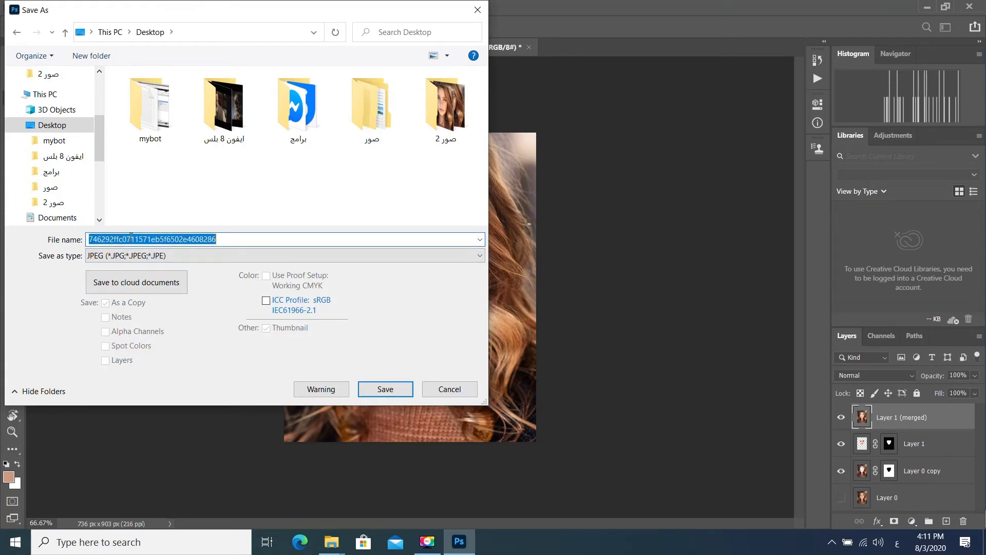
{"action": "type", "text": "ص"}
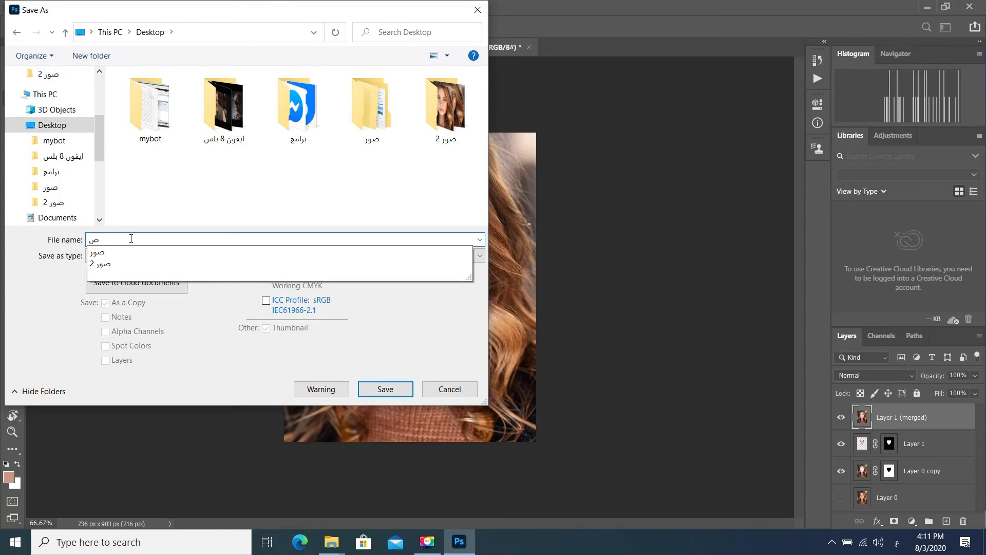
{"action": "type", "text": "وره"}
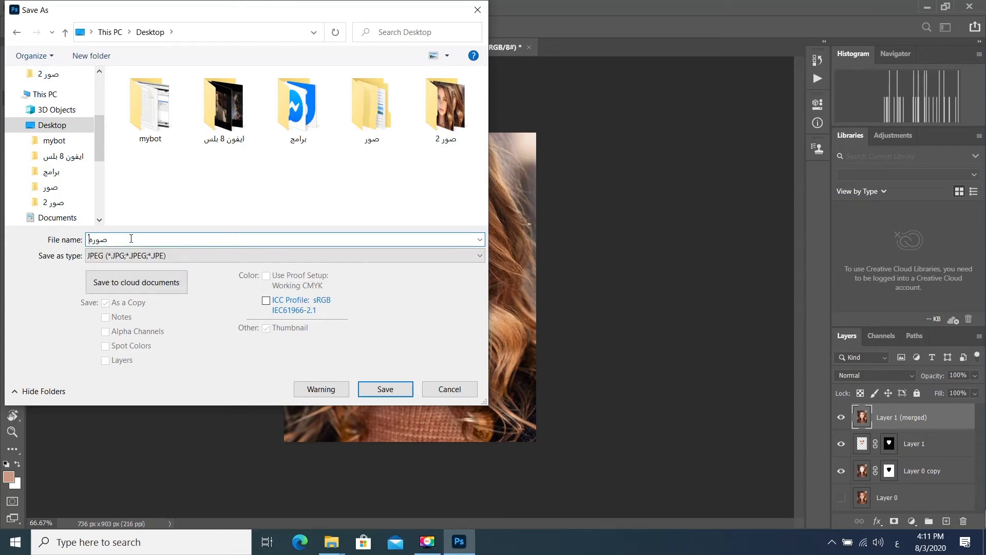
{"action": "left_click", "coordinate": [385, 389]}
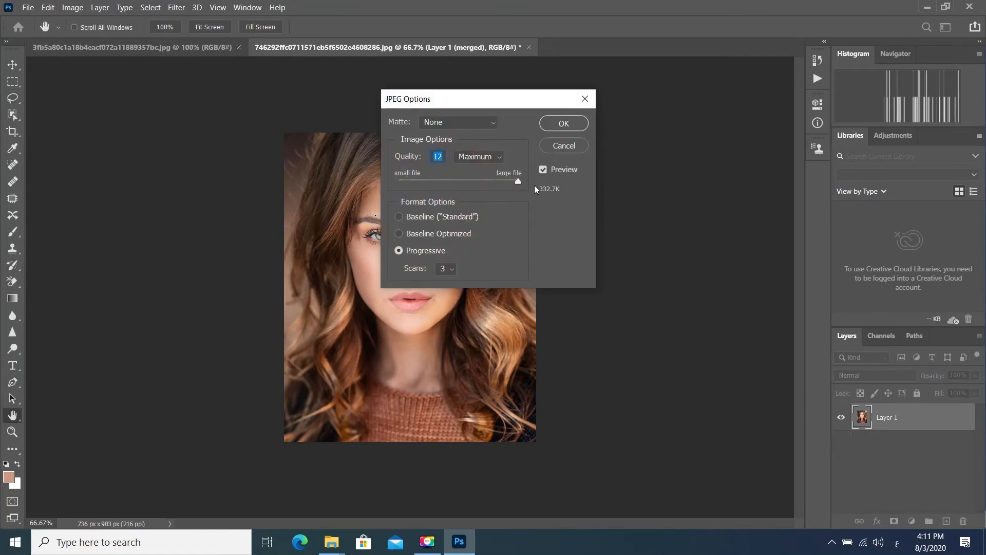
{"action": "left_click", "coordinate": [568, 125]}
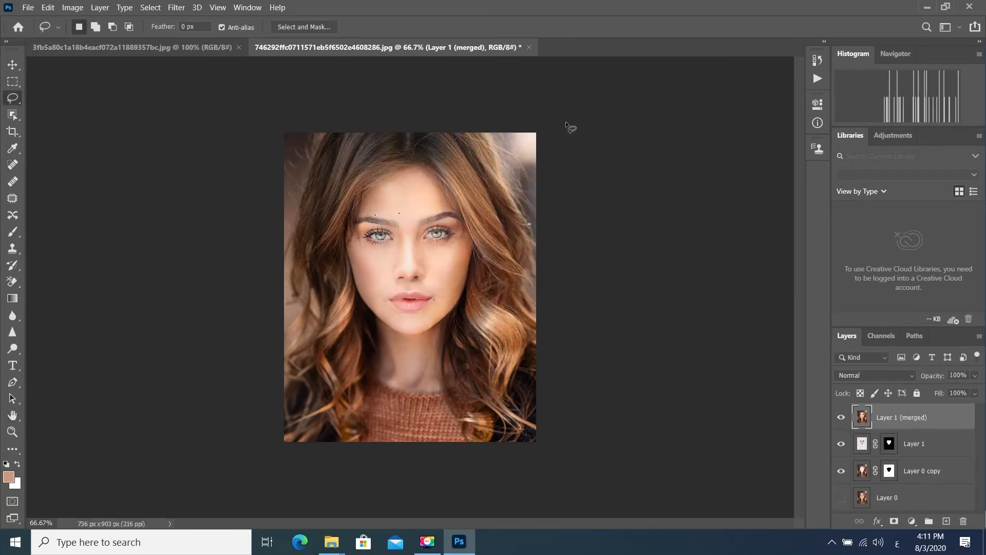
- Close both open portrait documents, discarding the unsaved changes to the blended one
{"action": "left_click", "coordinate": [529, 47]}
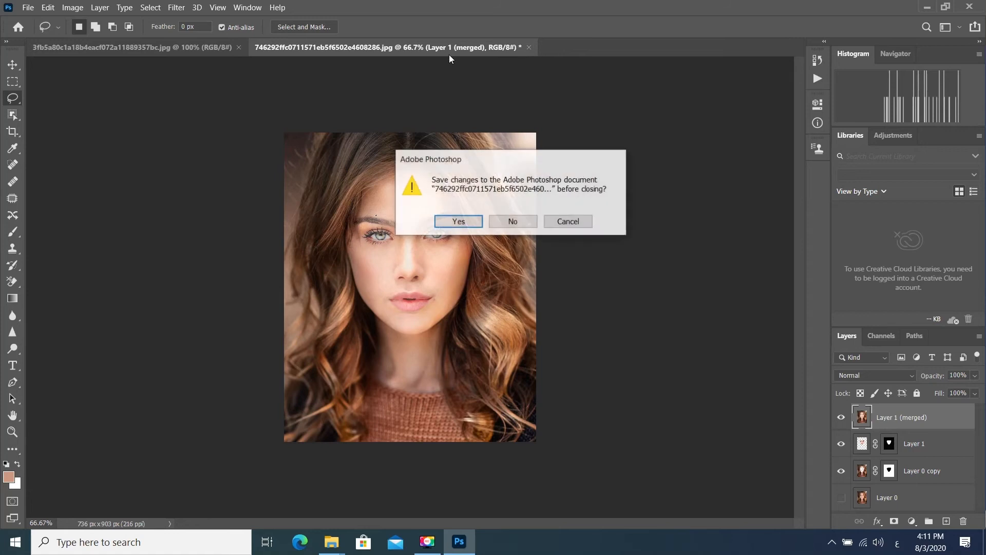
{"action": "left_click", "coordinate": [510, 221]}
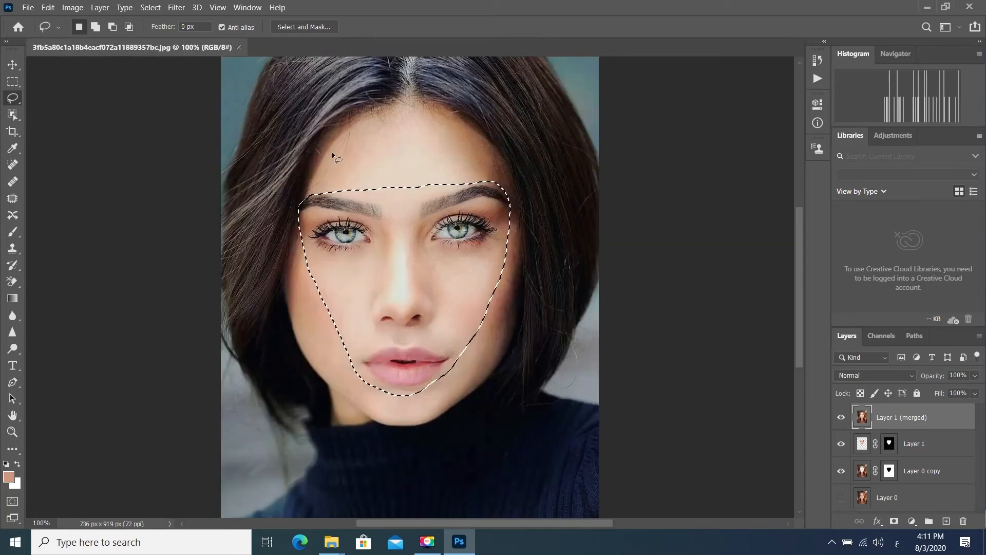
{"action": "left_click", "coordinate": [238, 47]}
- Open the saved image صورة.jpg from the Desktop
{"action": "left_click", "coordinate": [28, 8]}
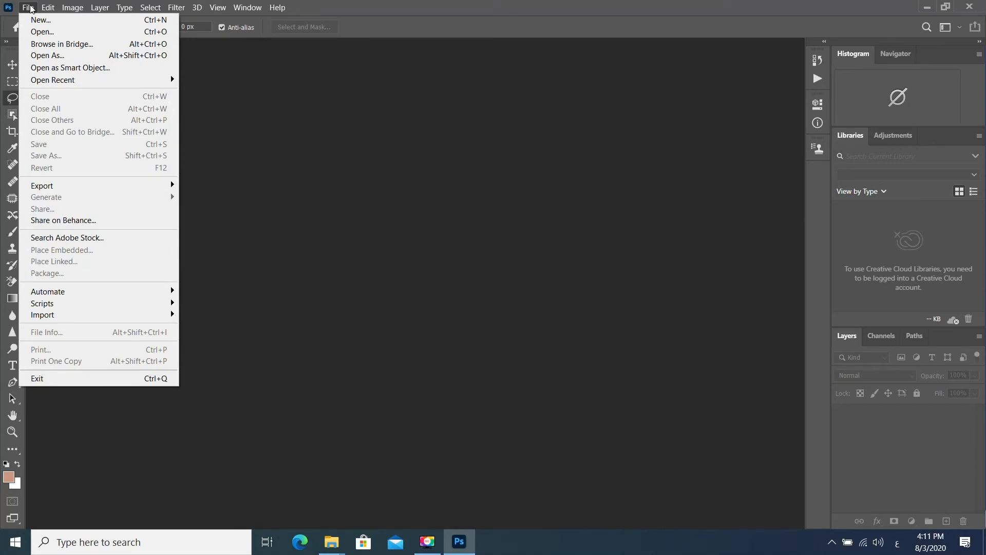
{"action": "left_click", "coordinate": [44, 31]}
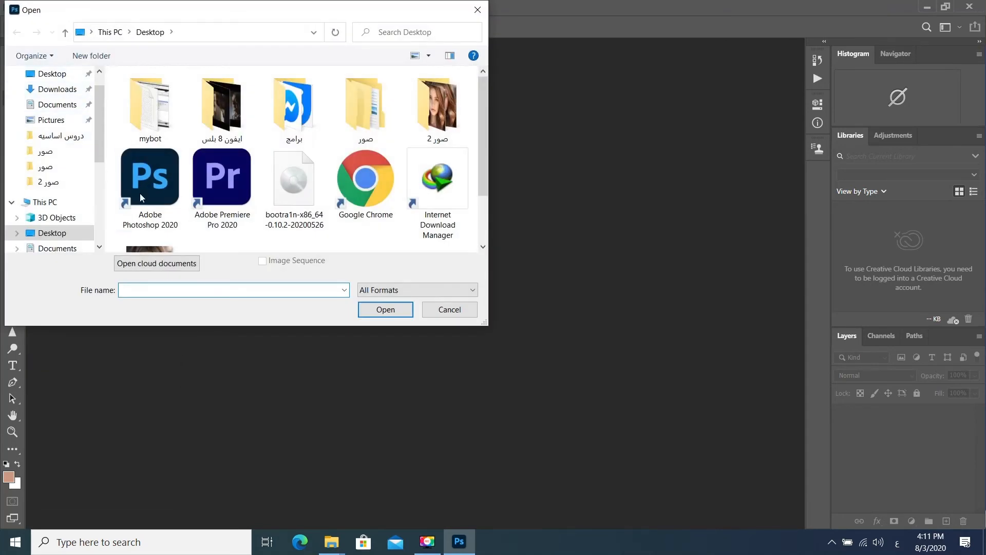
{"action": "scroll", "coordinate": [140, 193], "scroll_direction": "down", "scroll_amount": 1}
{"action": "double_click", "coordinate": [161, 199]}
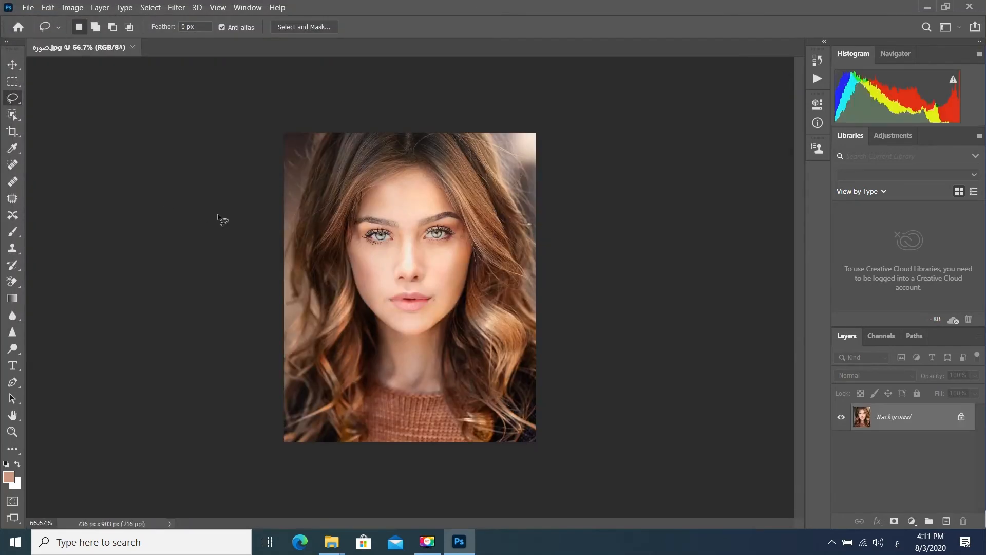
- Remove the dark mark beside the right-hand mouth corner and even out the adjacent cheek with the Spot Healing Brush
{"action": "left_click", "coordinate": [12, 432]}
{"action": "left_click_drag", "start_coordinate": [446, 293], "coordinate": [473, 293]}
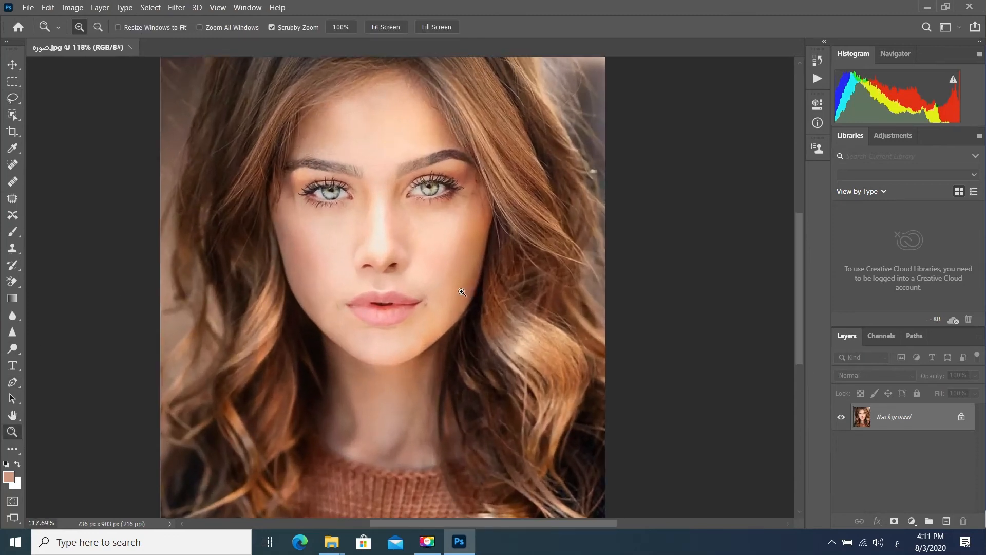
{"action": "left_click", "coordinate": [11, 164]}
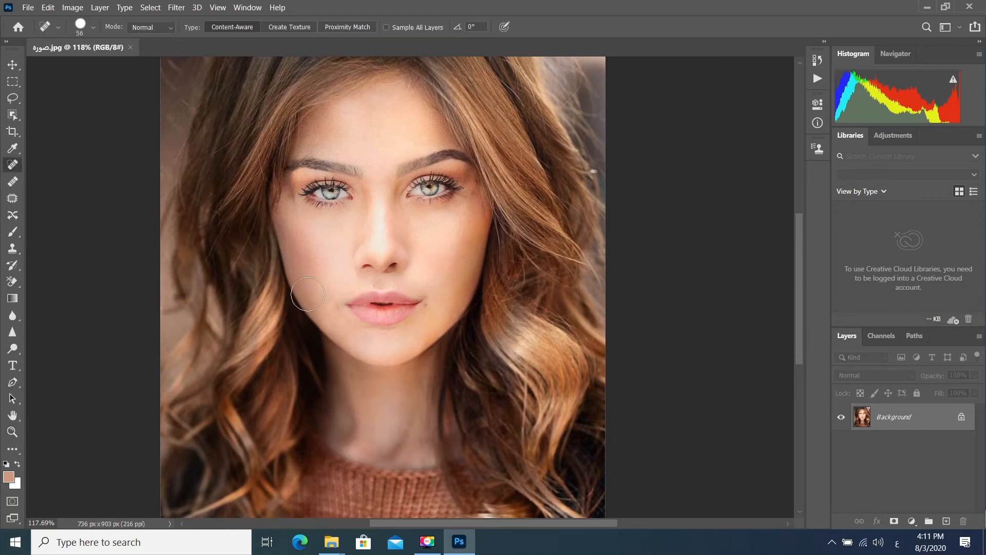
{"action": "left_click", "coordinate": [12, 433]}
{"action": "left_click", "coordinate": [436, 317]}
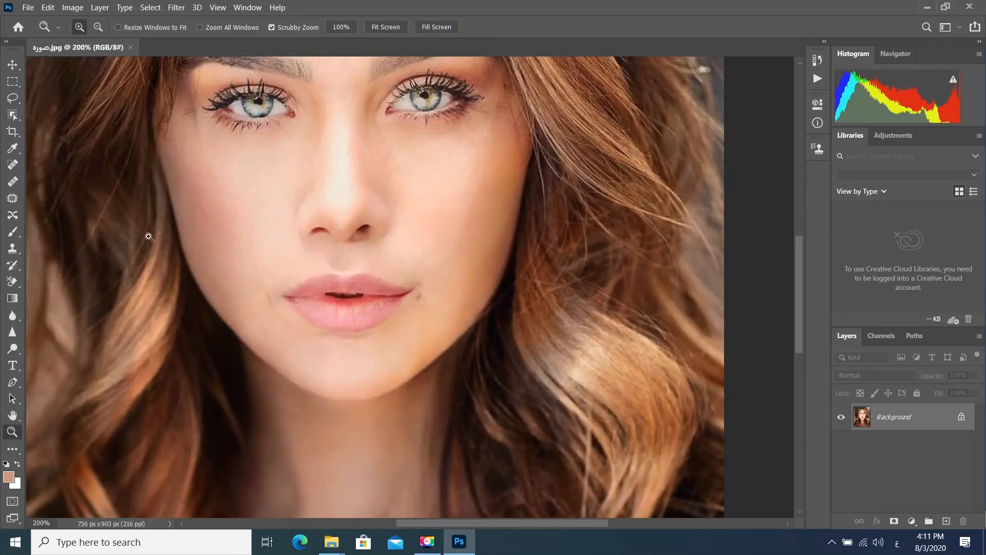
{"action": "left_click", "coordinate": [12, 164]}
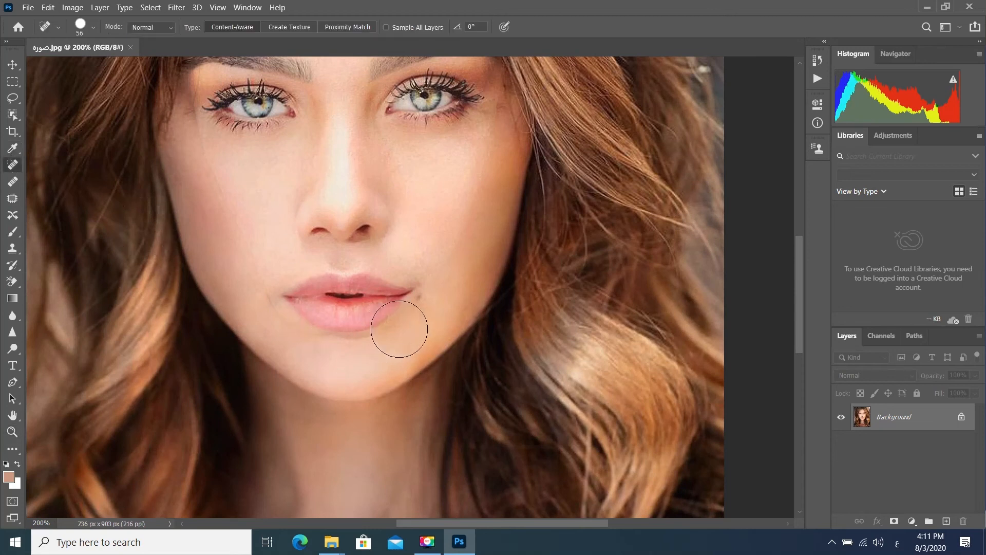
{"action": "left_click", "coordinate": [432, 313]}
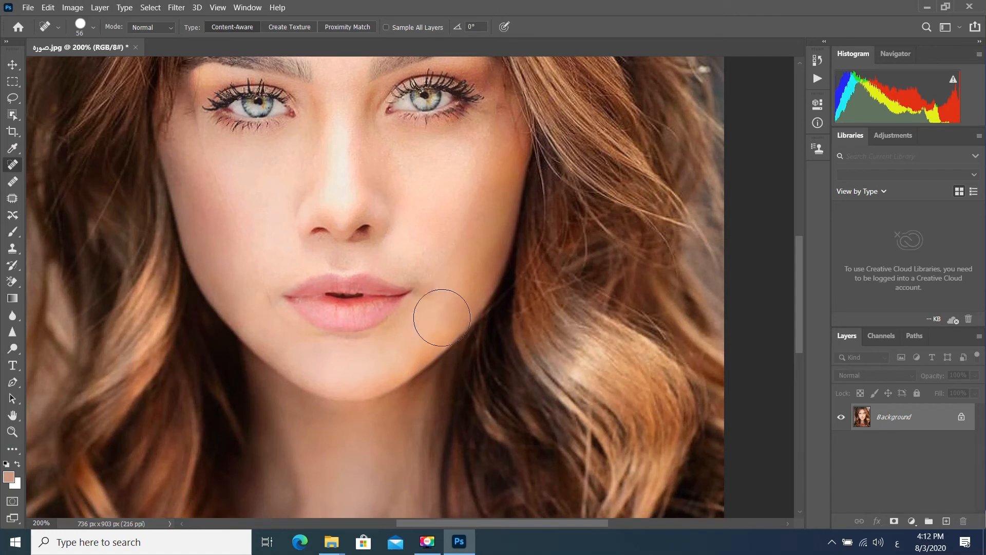
{"action": "left_click", "coordinate": [444, 291]}
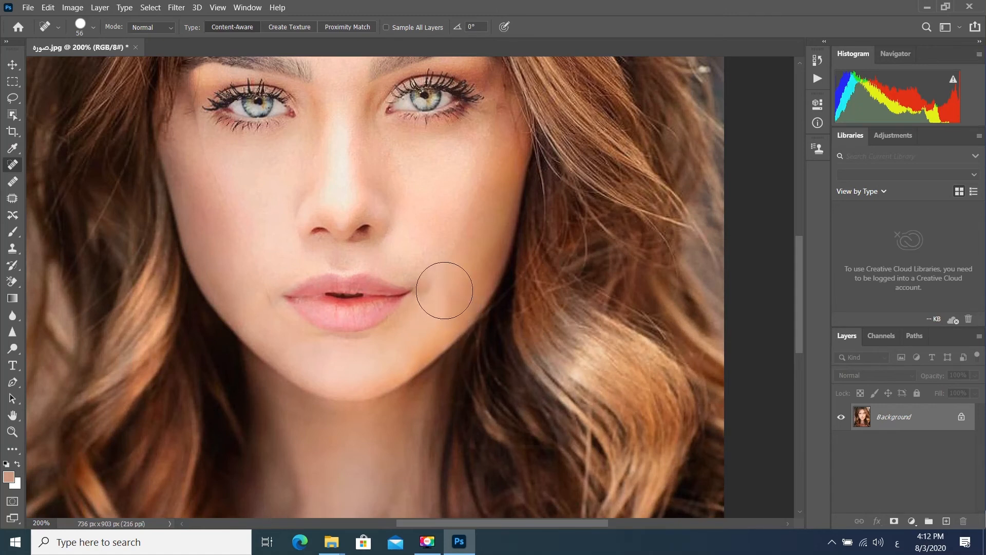
{"action": "key", "text": "ctrl+plus"}
{"action": "left_click", "coordinate": [588, 272]}
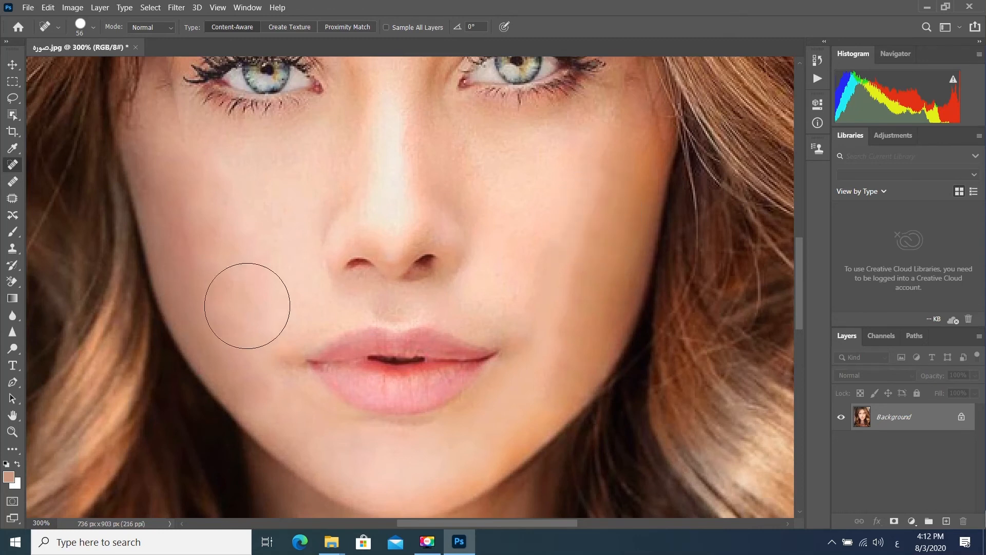
- Reduce the Spot Healing Brush to 21 px and heal the blend seam at the outer corner of the left-hand eye
{"action": "left_click_drag", "start_coordinate": [231, 176], "coordinate": [323, 308]}
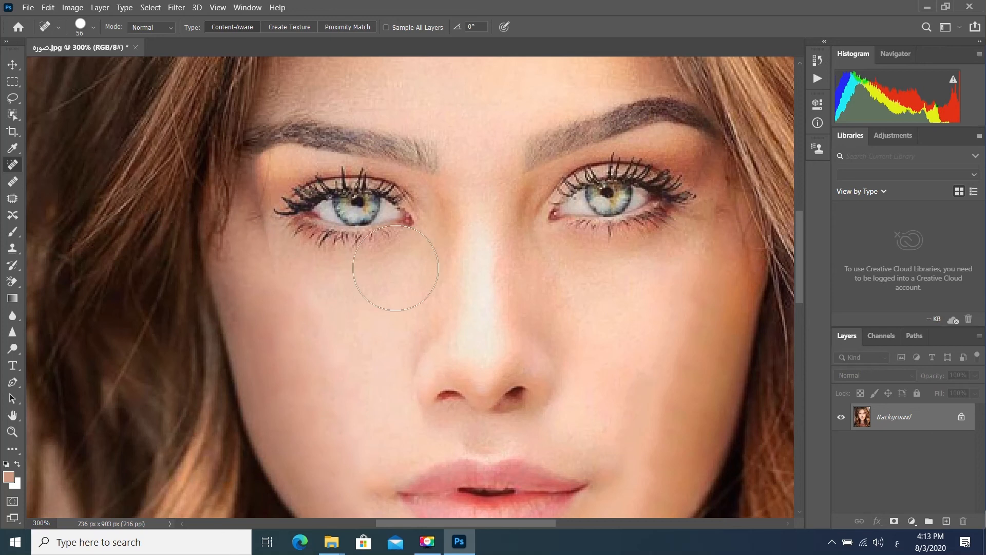
{"action": "right_click", "coordinate": [404, 274]}
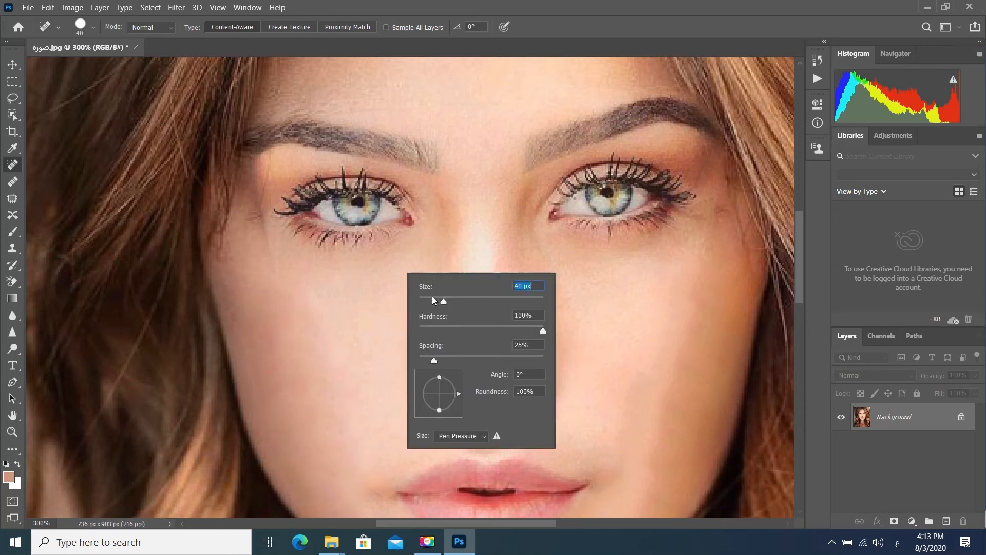
{"action": "left_click", "coordinate": [273, 264]}
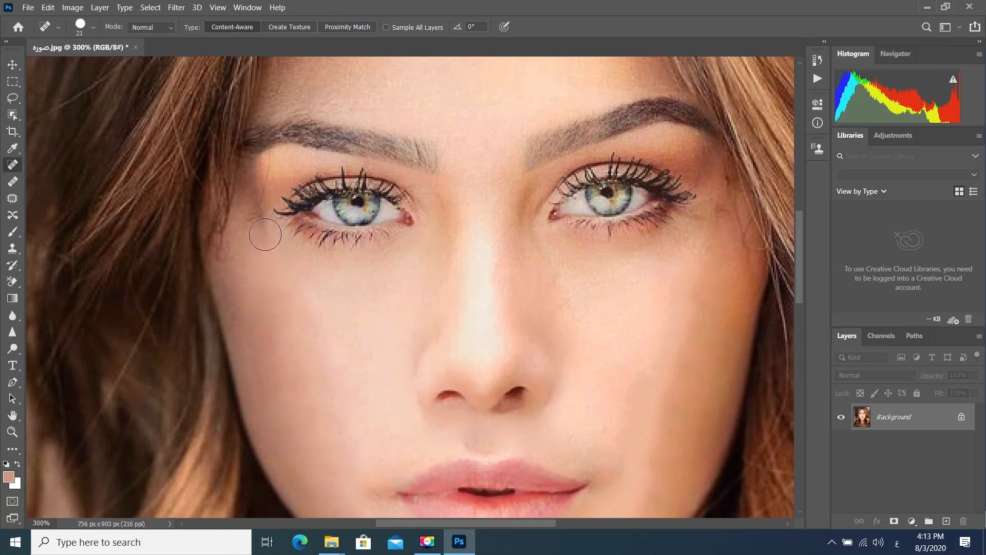
{"action": "left_click", "coordinate": [261, 190]}
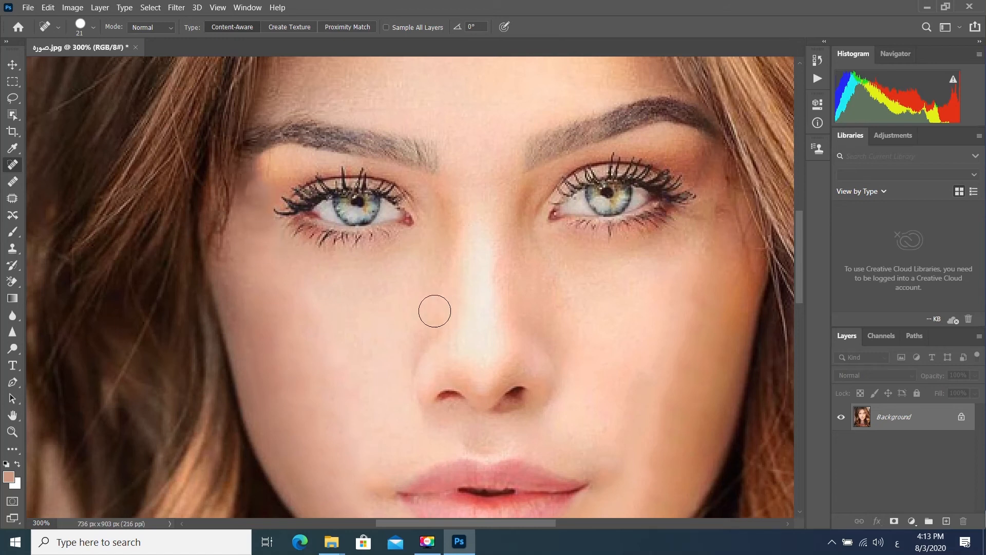
- Lighten the skin of the forehead, nose and cheeks with the Dodge tool on Midtones at 50% exposure
{"action": "left_click", "coordinate": [13, 431]}
{"action": "left_click_drag", "start_coordinate": [438, 307], "coordinate": [408, 309]}
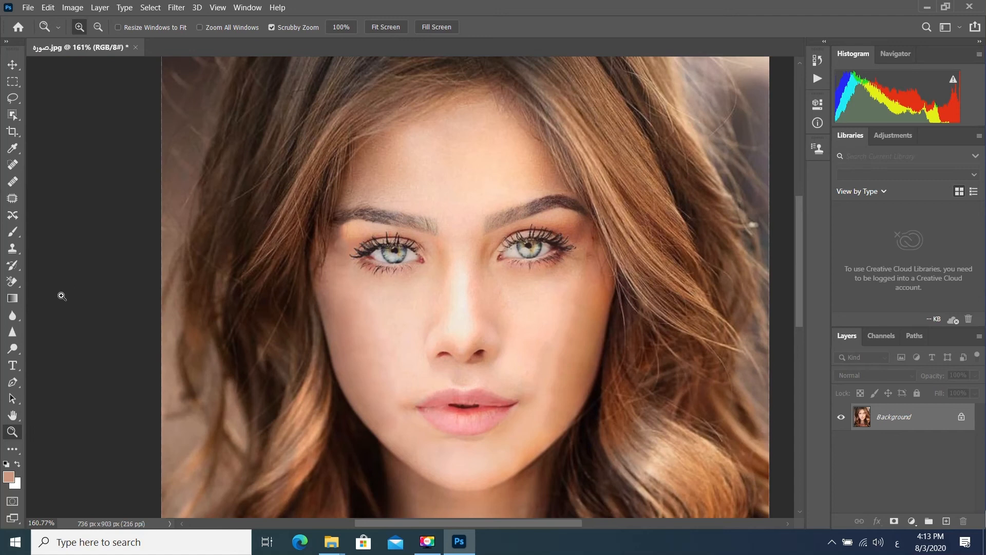
{"action": "left_click", "coordinate": [9, 351]}
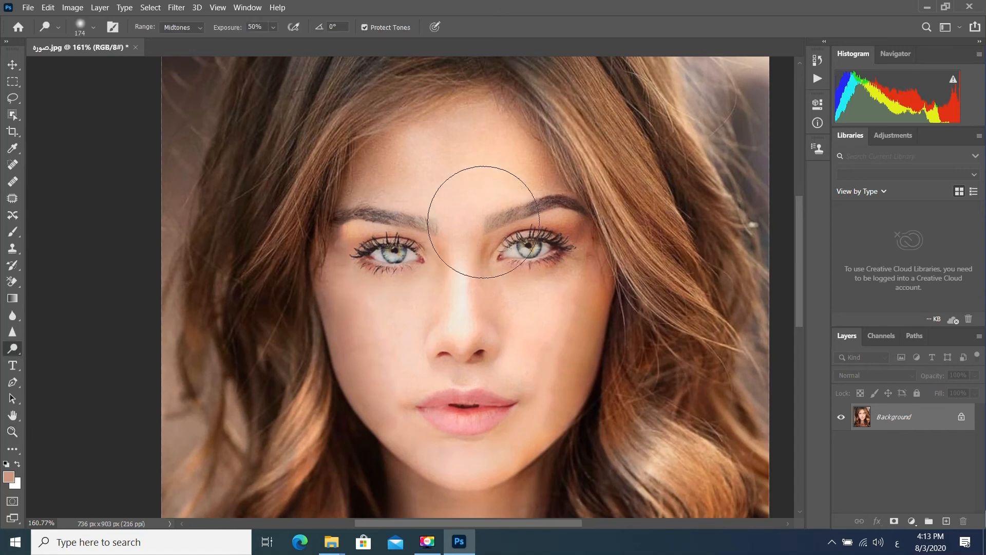
{"action": "mouse_move", "coordinate": [420, 159]}
{"action": "left_mouse_down"}
{"action": "mouse_move", "coordinate": [395, 167]}
{"action": "mouse_move", "coordinate": [453, 164]}
{"action": "mouse_move", "coordinate": [478, 150]}
{"action": "mouse_move", "coordinate": [520, 169]}
{"action": "mouse_move", "coordinate": [443, 266]}
{"action": "mouse_move", "coordinate": [346, 304]}
{"action": "mouse_move", "coordinate": [371, 324]}
{"action": "mouse_move", "coordinate": [391, 420]}
{"action": "mouse_move", "coordinate": [477, 461]}
{"action": "mouse_move", "coordinate": [570, 414]}
{"action": "mouse_move", "coordinate": [582, 283]}
{"action": "mouse_move", "coordinate": [565, 400]}
{"action": "left_mouse_up"}
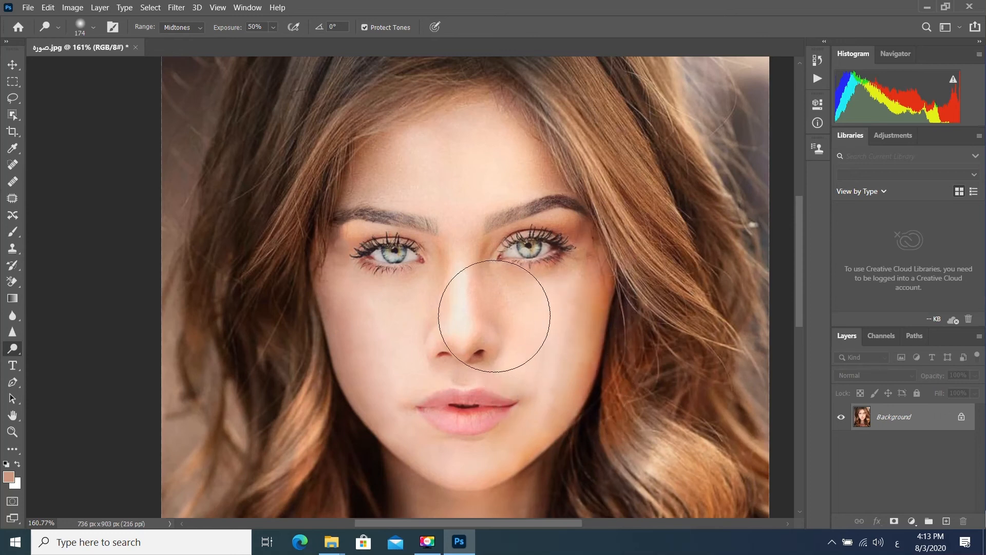
{"action": "scroll", "coordinate": [494, 315], "scroll_direction": "down", "scroll_amount": 1}
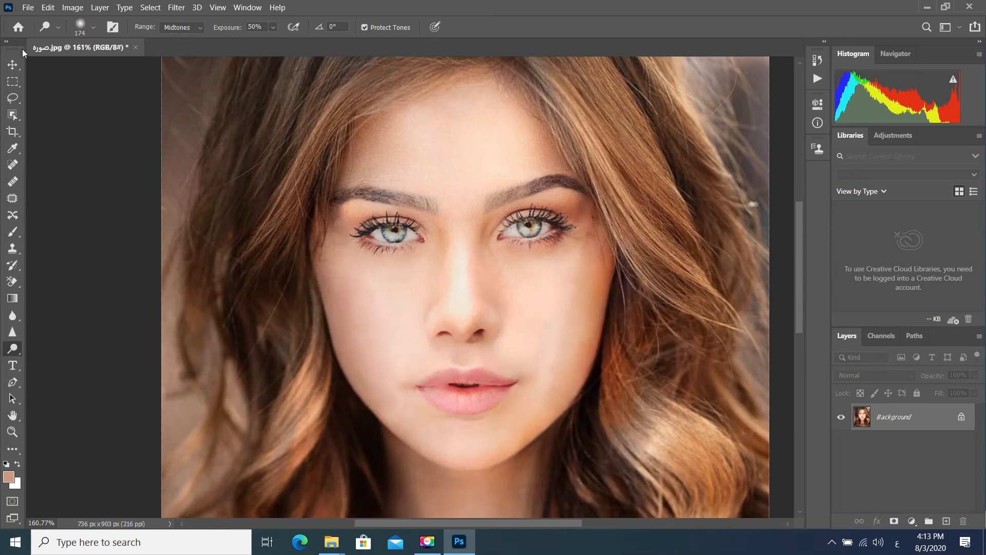
- Save the retouched portrait on the computer's Desktop as a JPEG named اخر تعديل at Maximum quality 12, and close Photoshop
{"action": "left_click", "coordinate": [28, 8]}
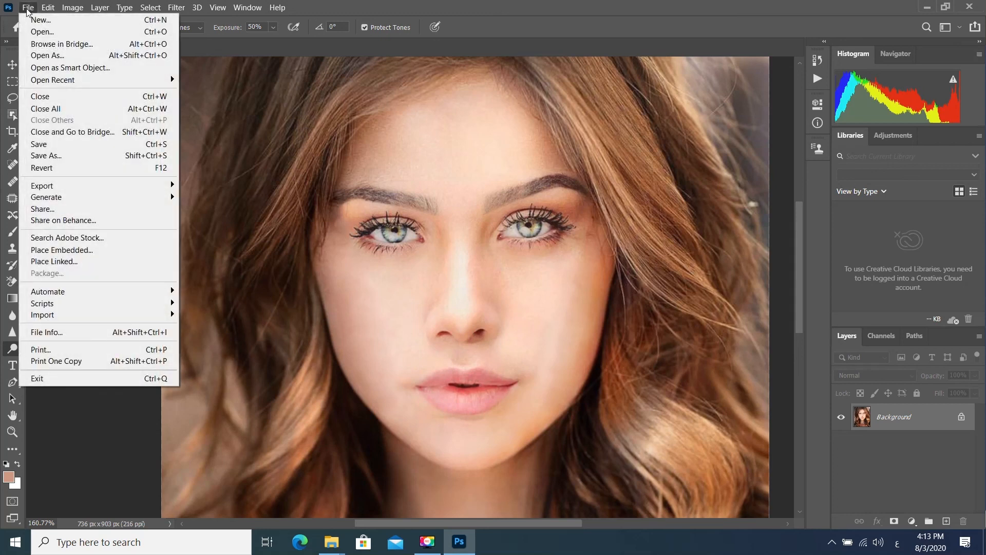
{"action": "left_click", "coordinate": [51, 155]}
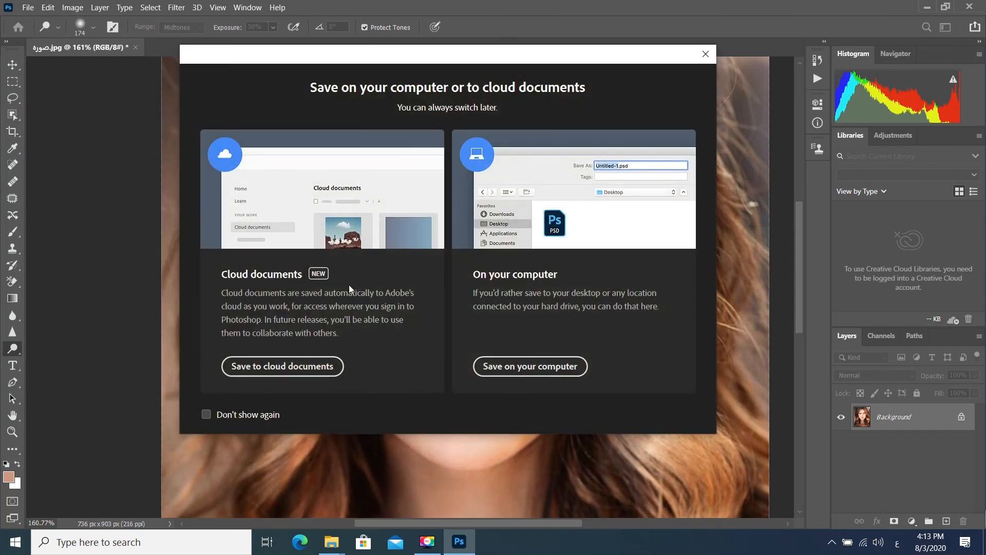
{"action": "left_click", "coordinate": [518, 362]}
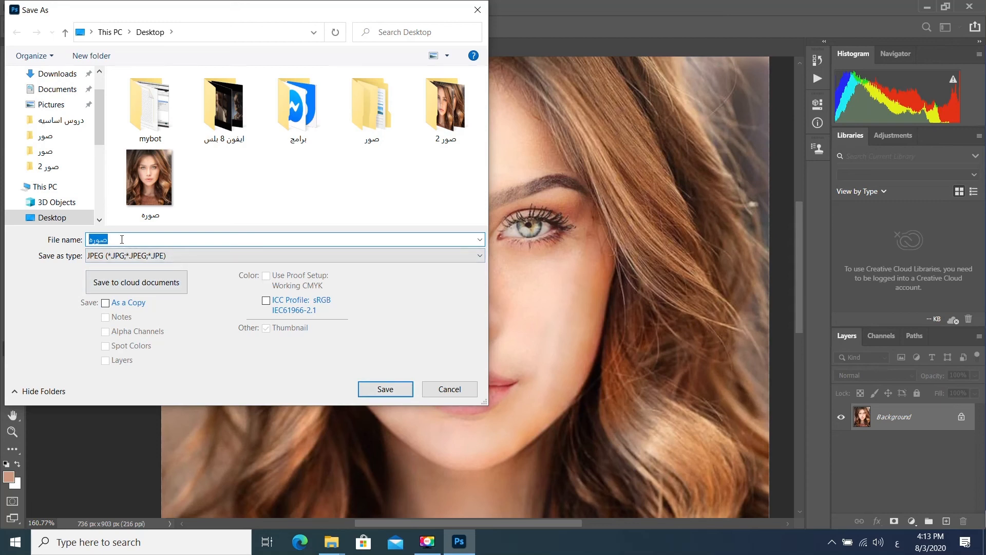
{"action": "type", "text": "اخر تعديل"}
{"action": "key", "text": "Return"}
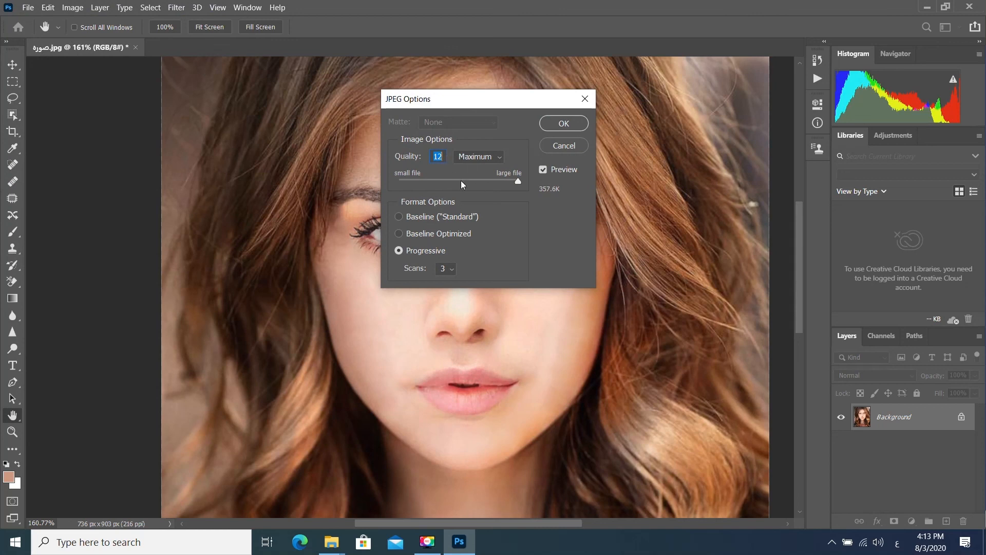
{"action": "left_click", "coordinate": [564, 124]}
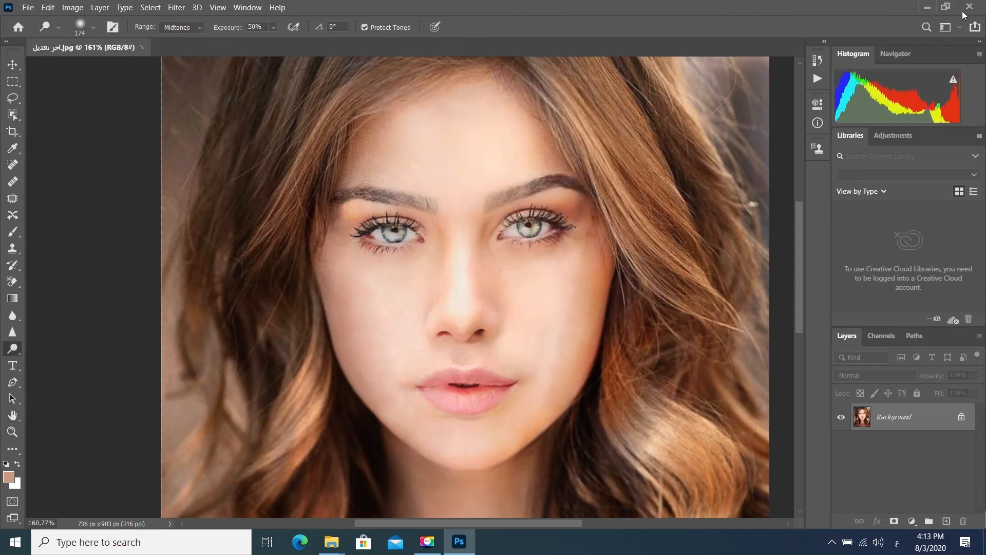
{"action": "left_click", "coordinate": [969, 7]}
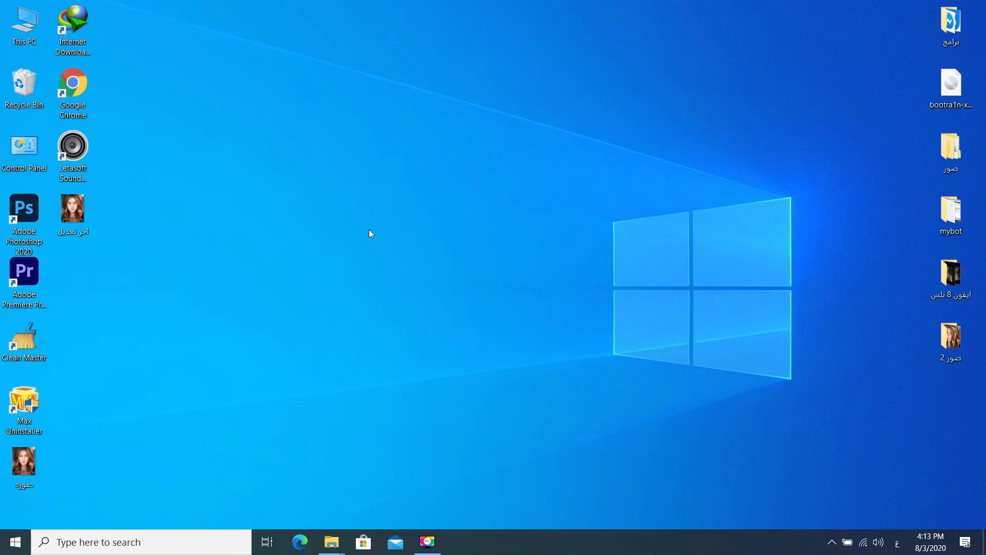
- Move the image اخر تعديل from the Desktop into the folder صور 2 and show that folder in a maximized window
{"action": "right_click", "coordinate": [369, 231]}
{"action": "left_click", "coordinate": [424, 268]}
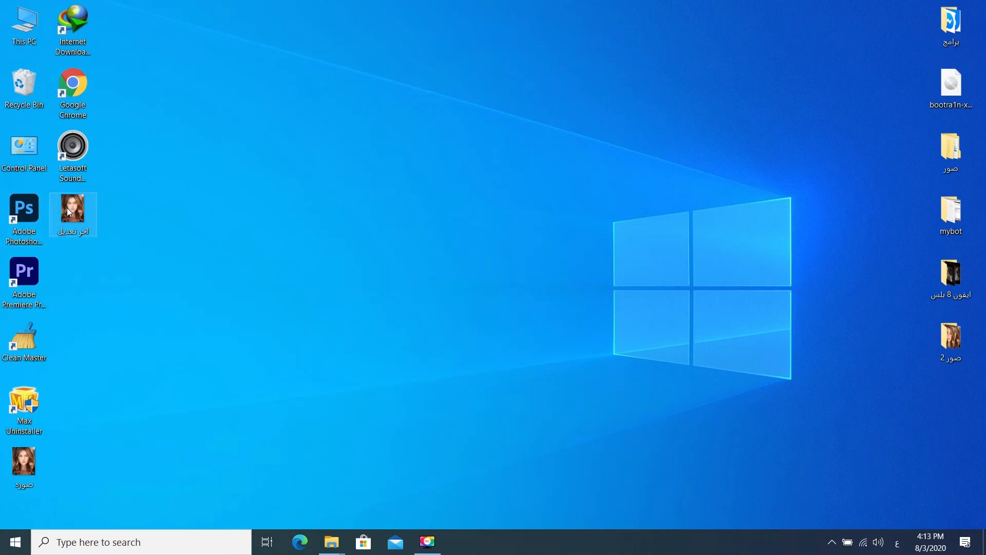
{"action": "left_click_drag", "start_coordinate": [395, 262], "coordinate": [393, 263]}
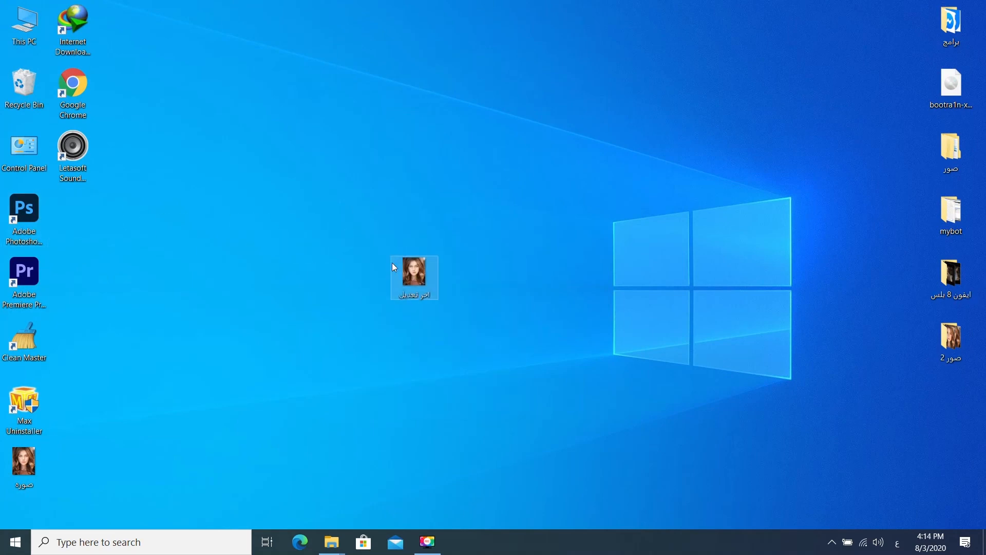
{"action": "double_click", "coordinate": [951, 338]}
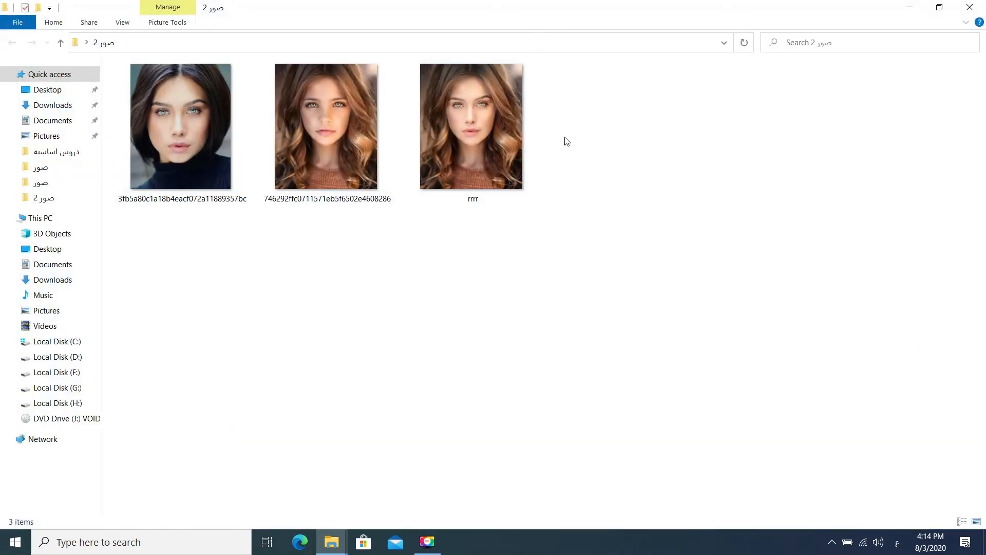
{"action": "left_click_drag", "start_coordinate": [478, 20], "coordinate": [396, 328]}
{"action": "left_click_drag", "start_coordinate": [414, 273], "coordinate": [605, 425]}
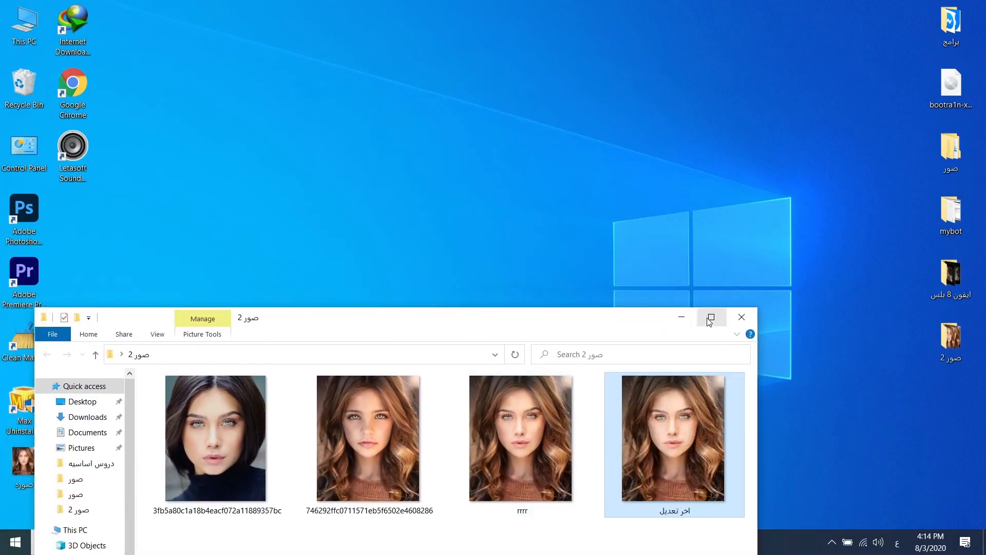
{"action": "left_click", "coordinate": [711, 316]}
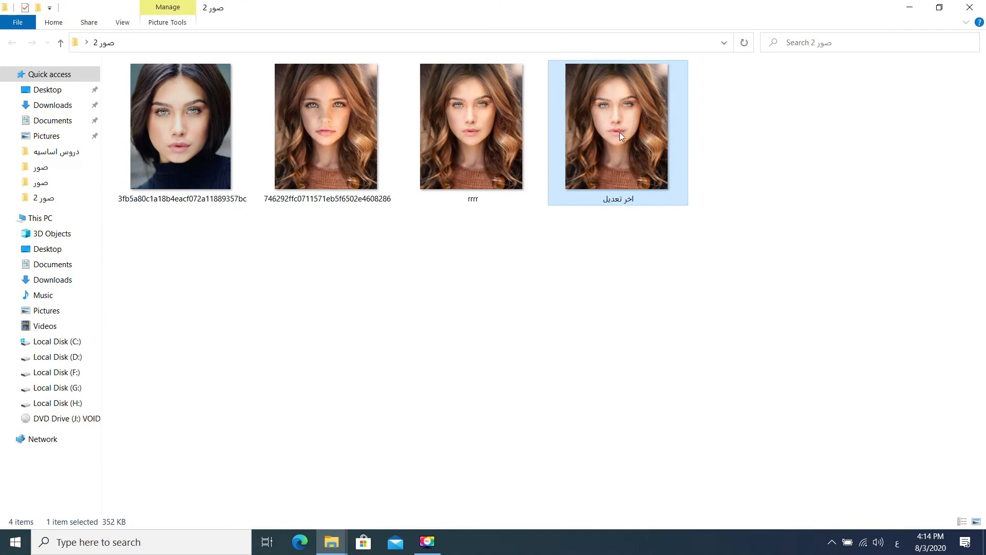